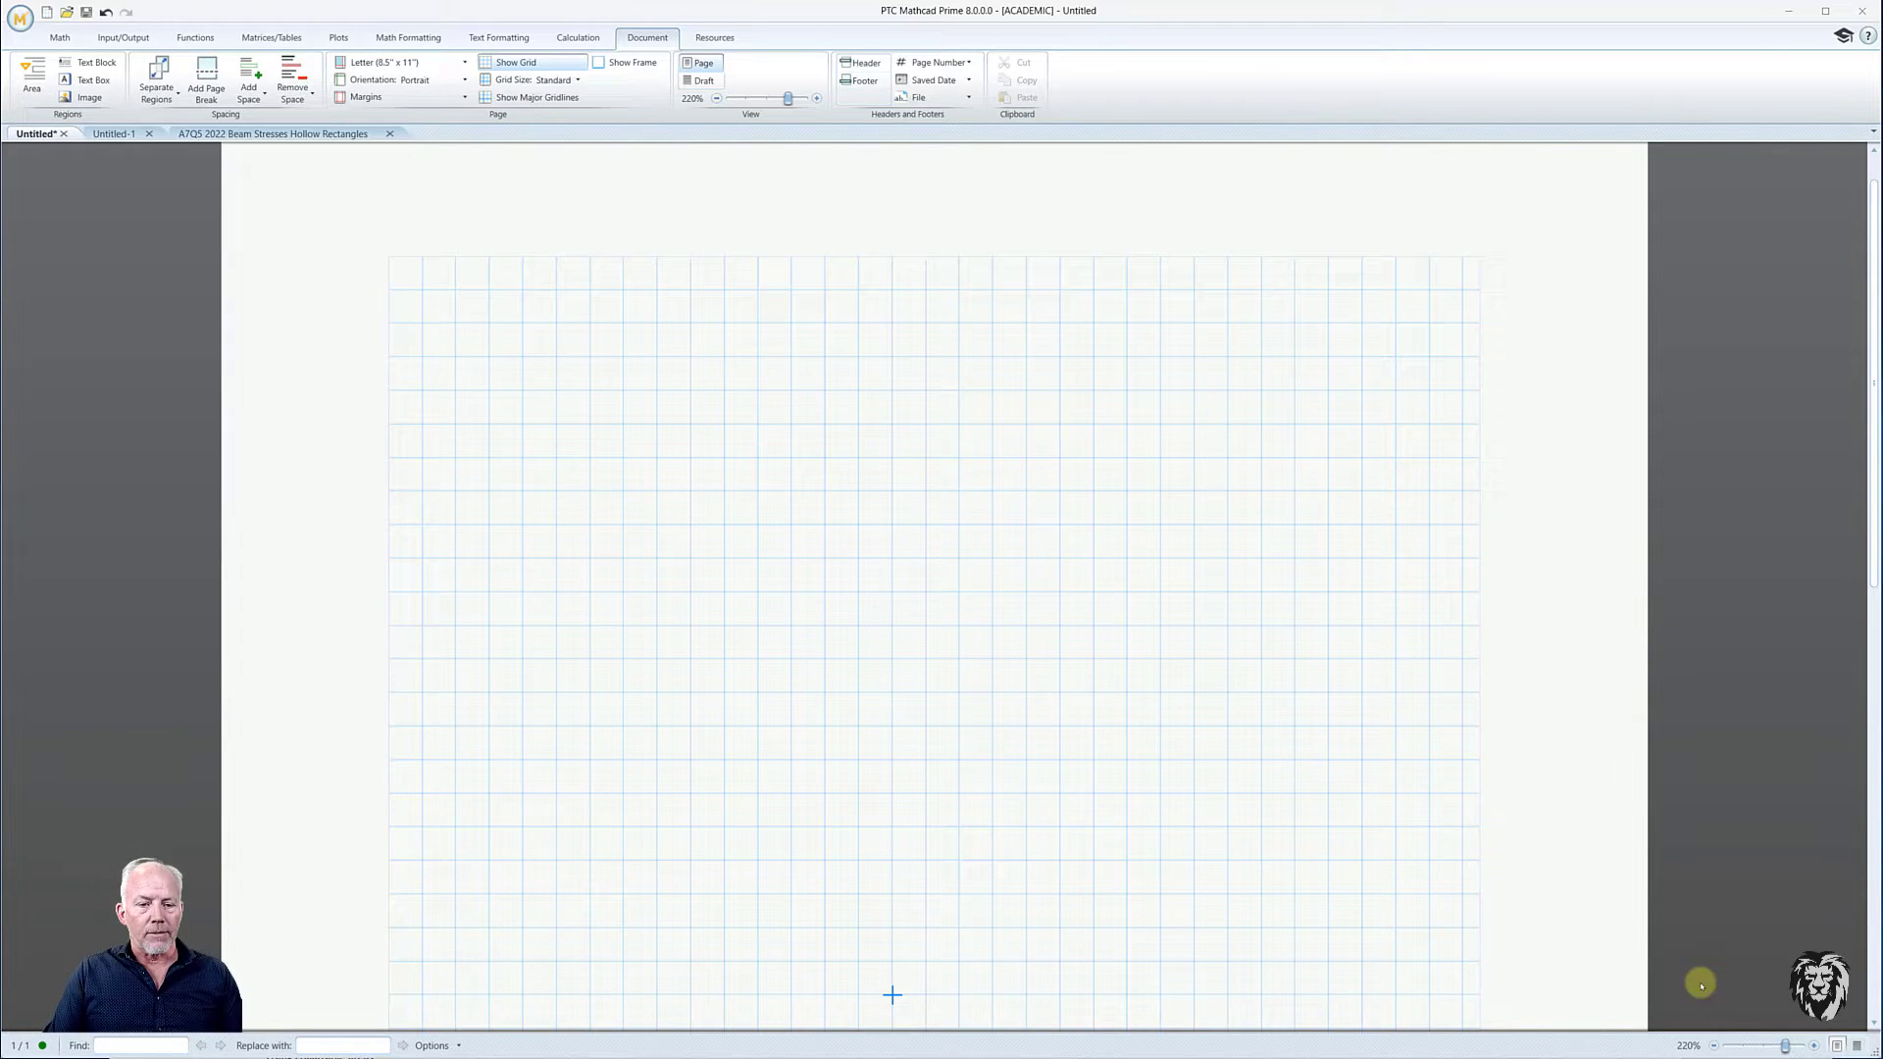
- Zoom the worksheet out in three steps to 120% so the full page width shows
{"action": "left_click", "coordinate": [1714, 1048]}
{"action": "left_click", "coordinate": [1714, 1047]}
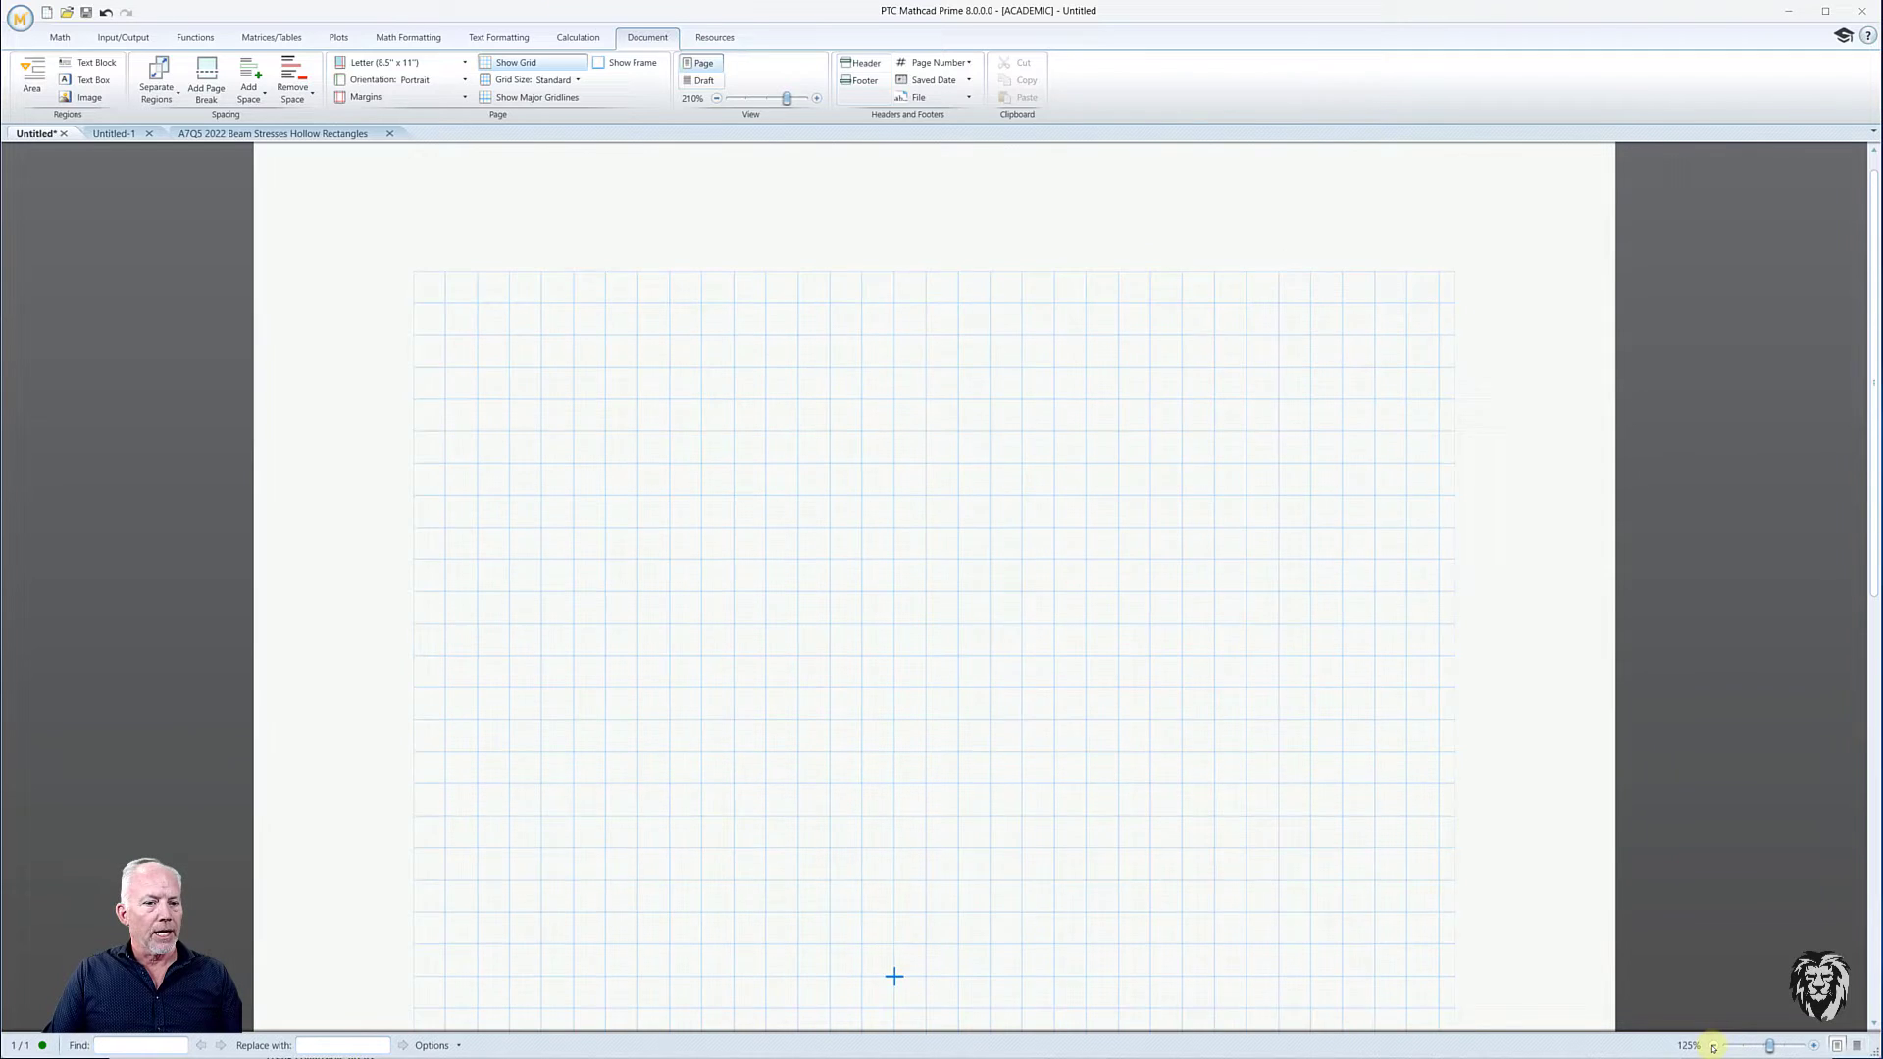
{"action": "left_click", "coordinate": [1713, 1048]}
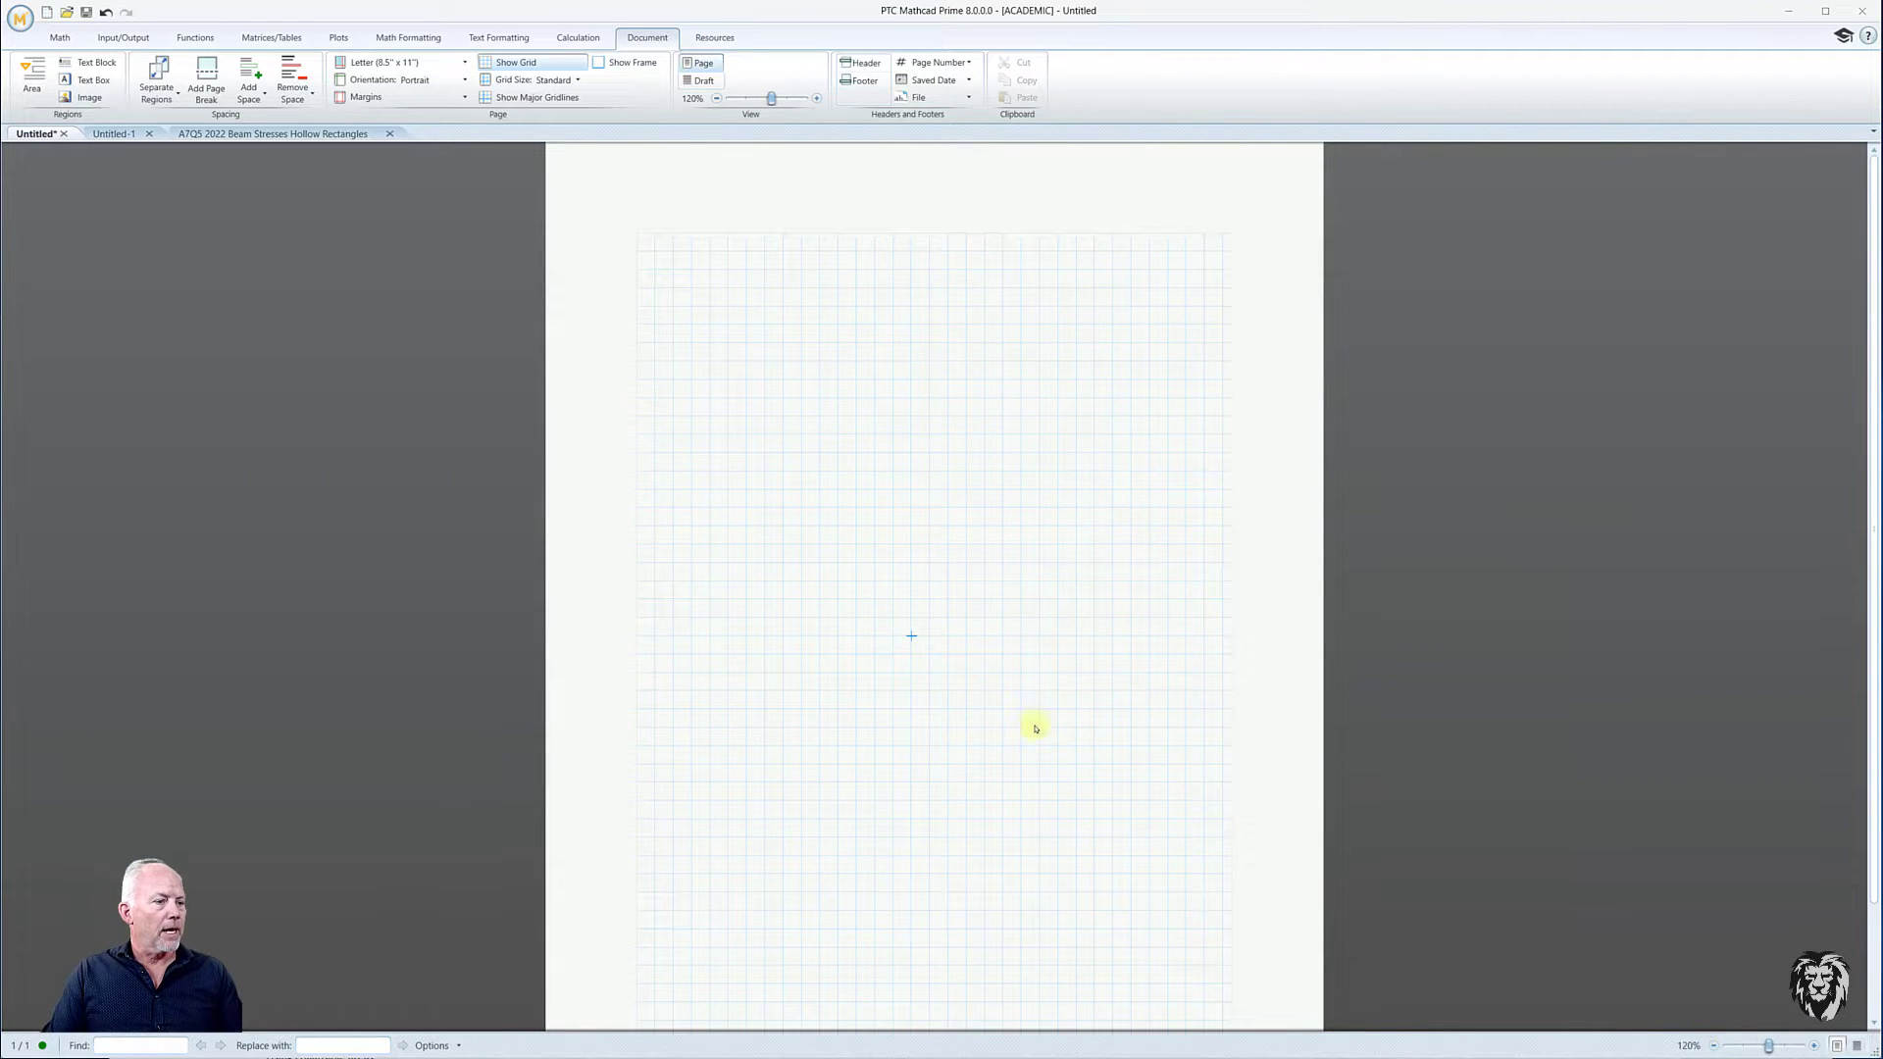
{"action": "scroll", "coordinate": [1034, 744], "scroll_direction": "down", "scroll_amount": 3}
{"action": "scroll", "coordinate": [1028, 810], "scroll_direction": "up", "scroll_amount": 3}
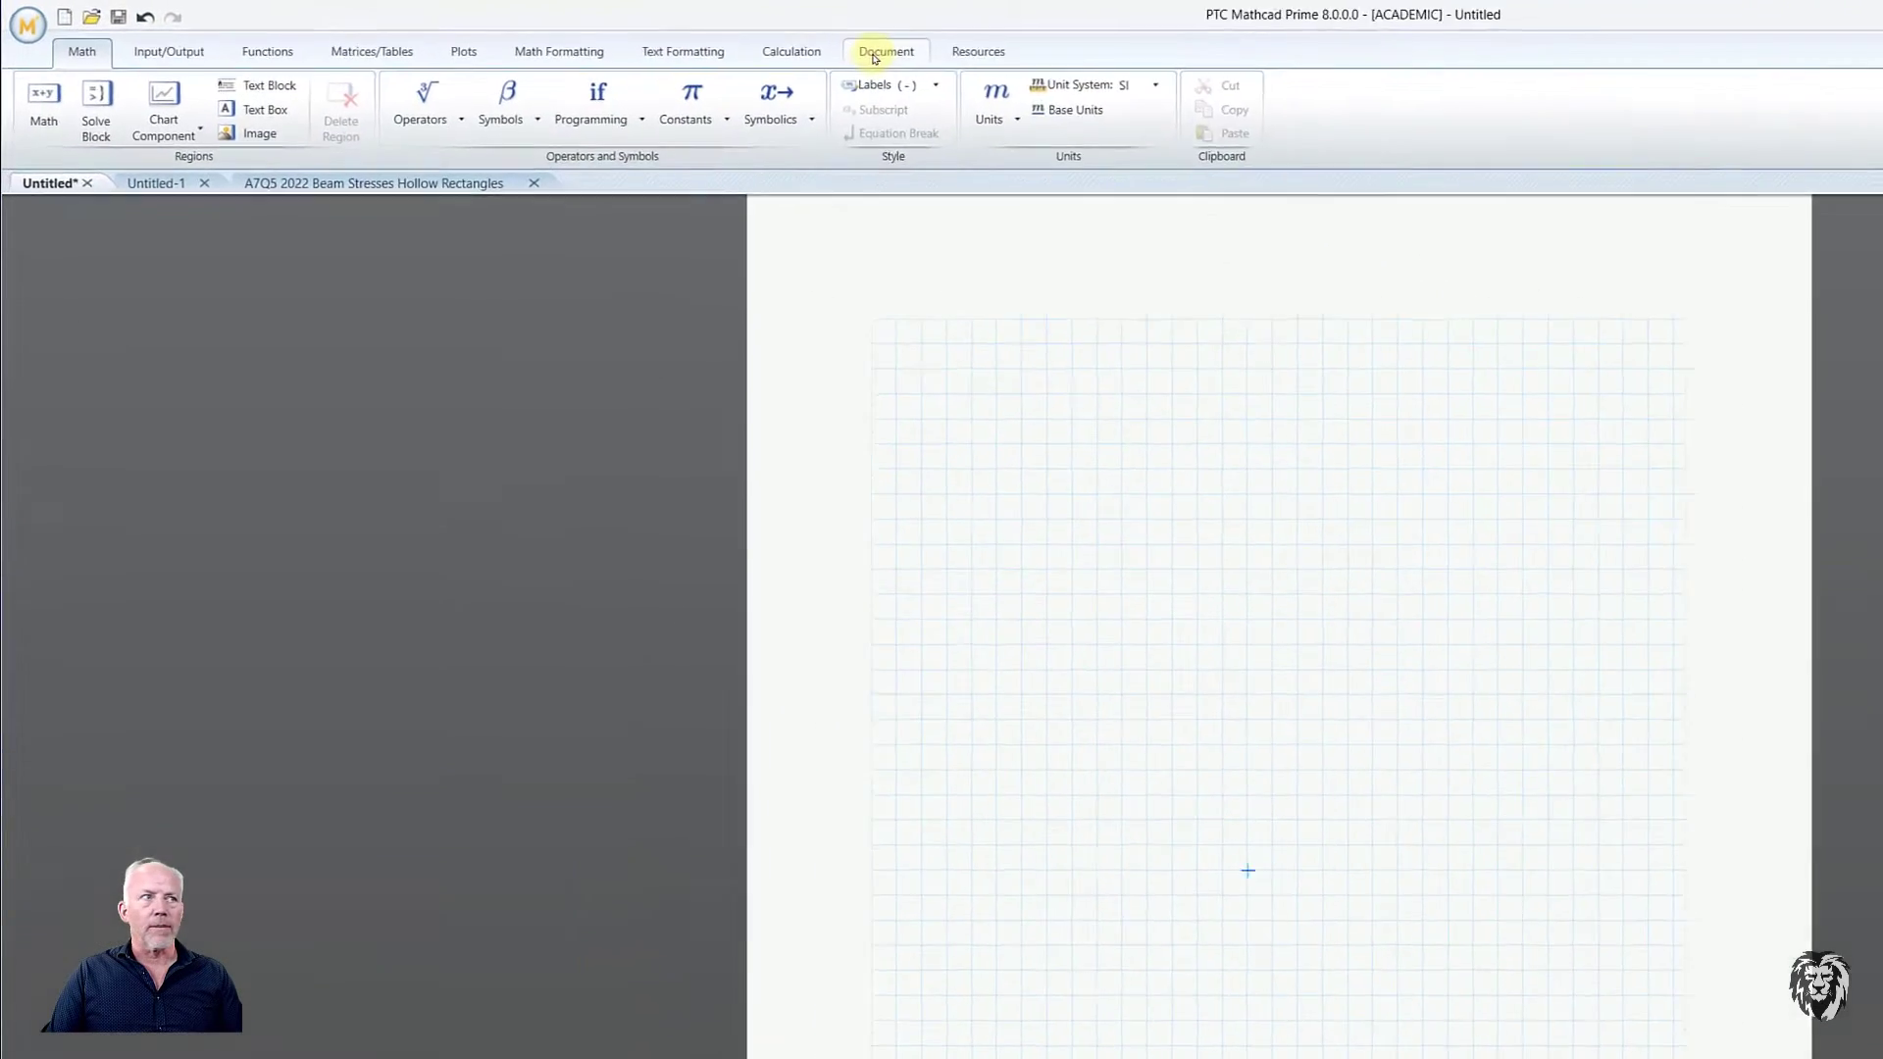
- On the Document tab, set Landscape orientation, Narrow margins and Fine grid size
{"action": "left_click", "coordinate": [634, 41]}
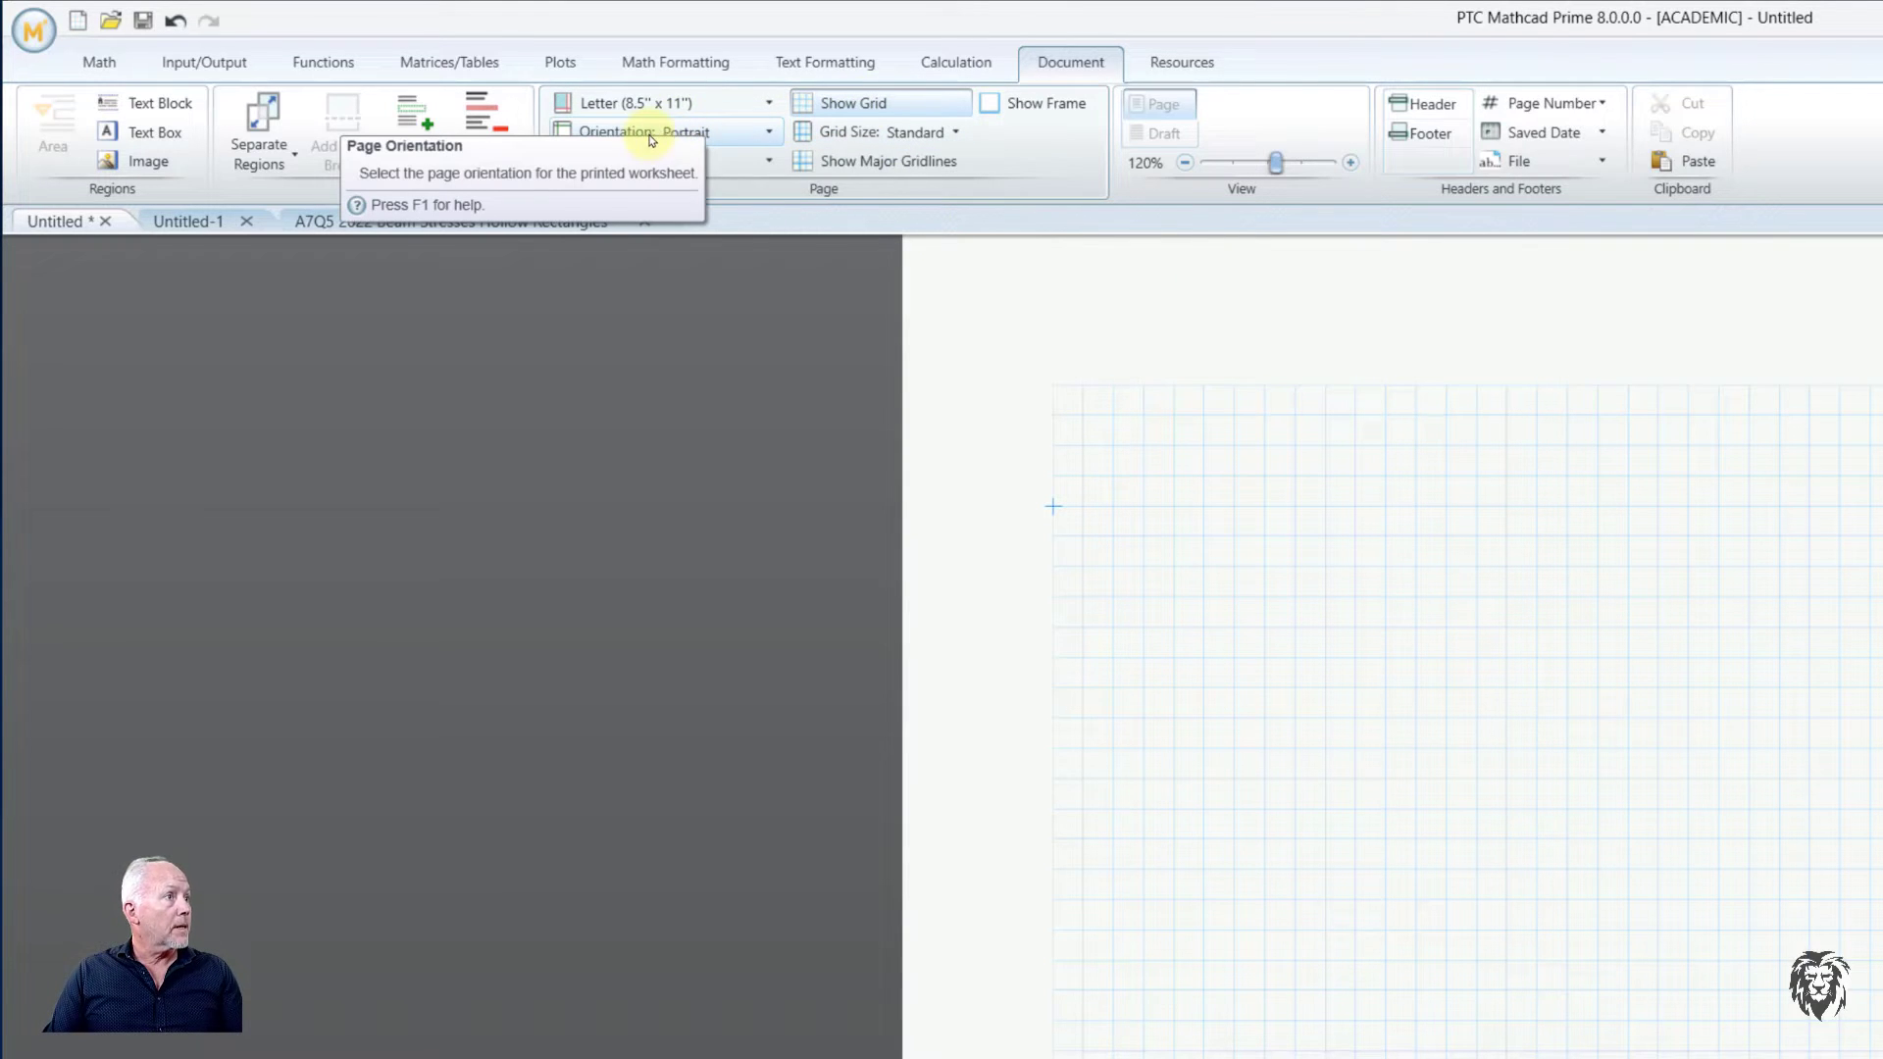
{"action": "left_click", "coordinate": [734, 133]}
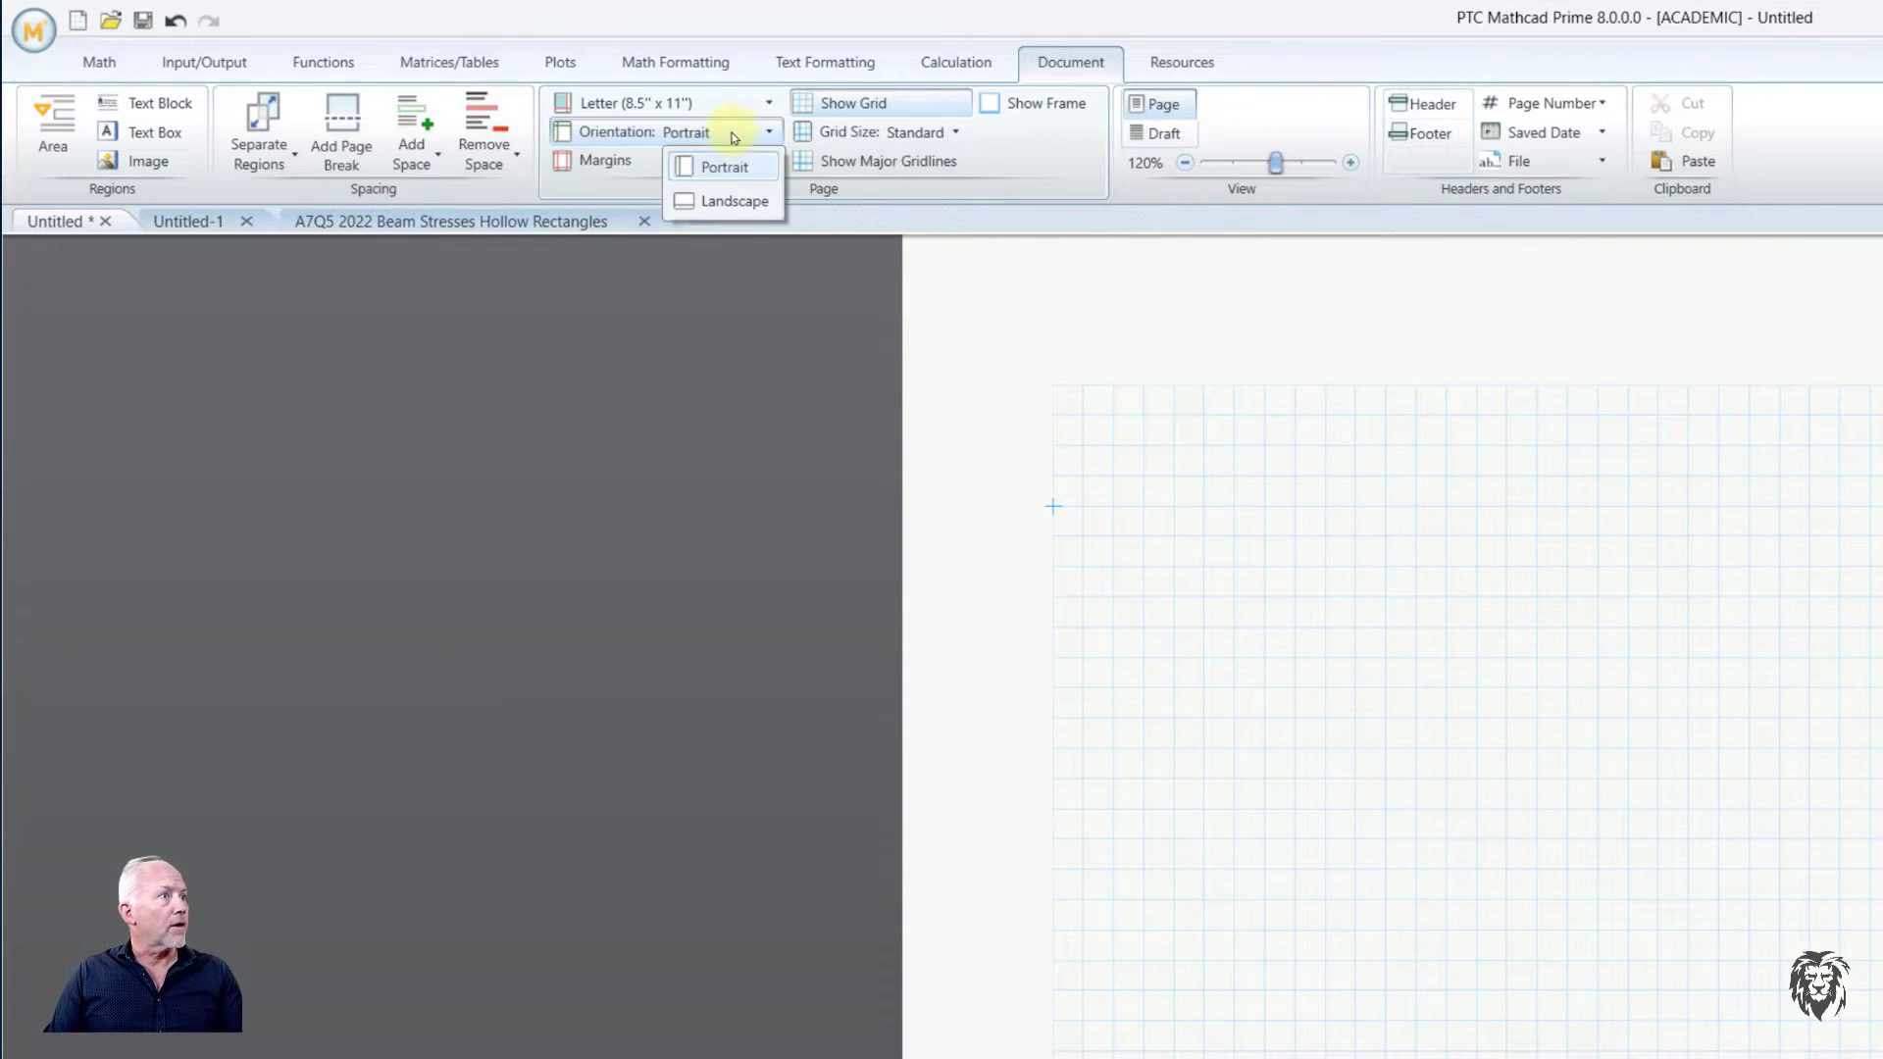
{"action": "left_click", "coordinate": [731, 202]}
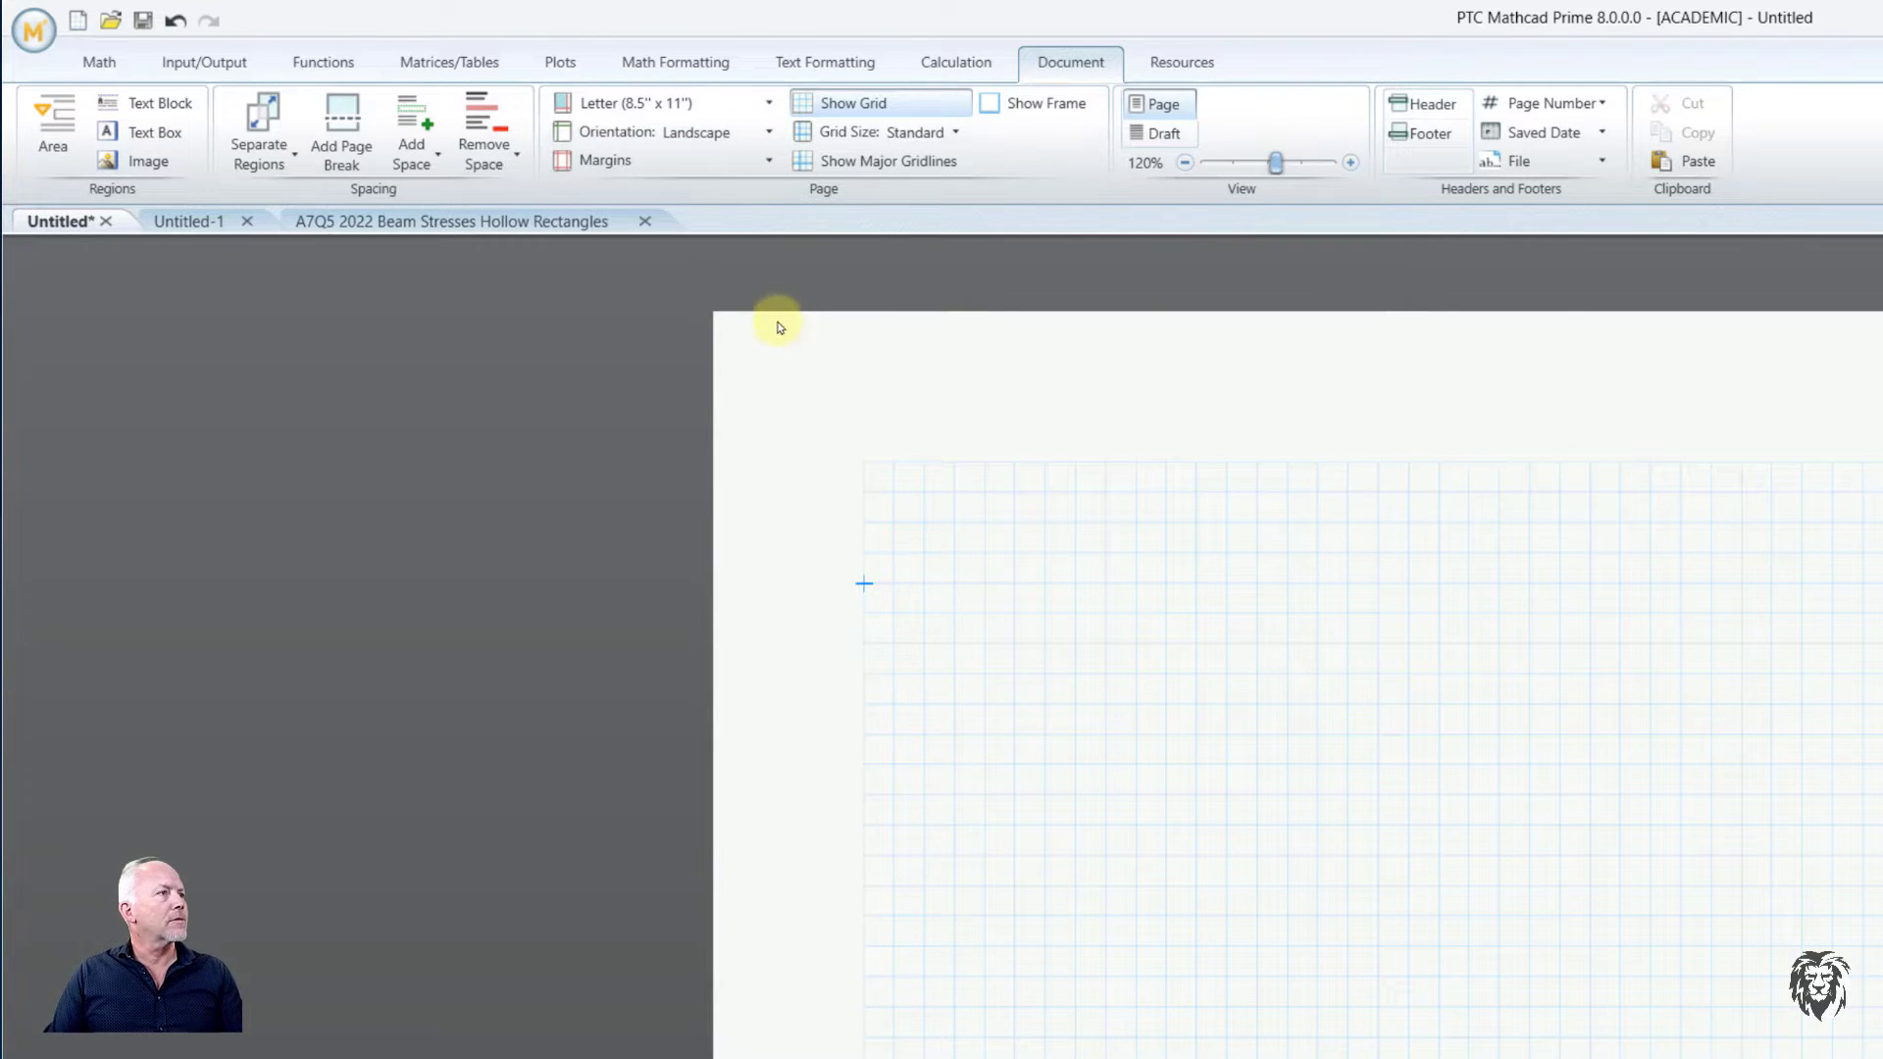
{"action": "left_click", "coordinate": [651, 156]}
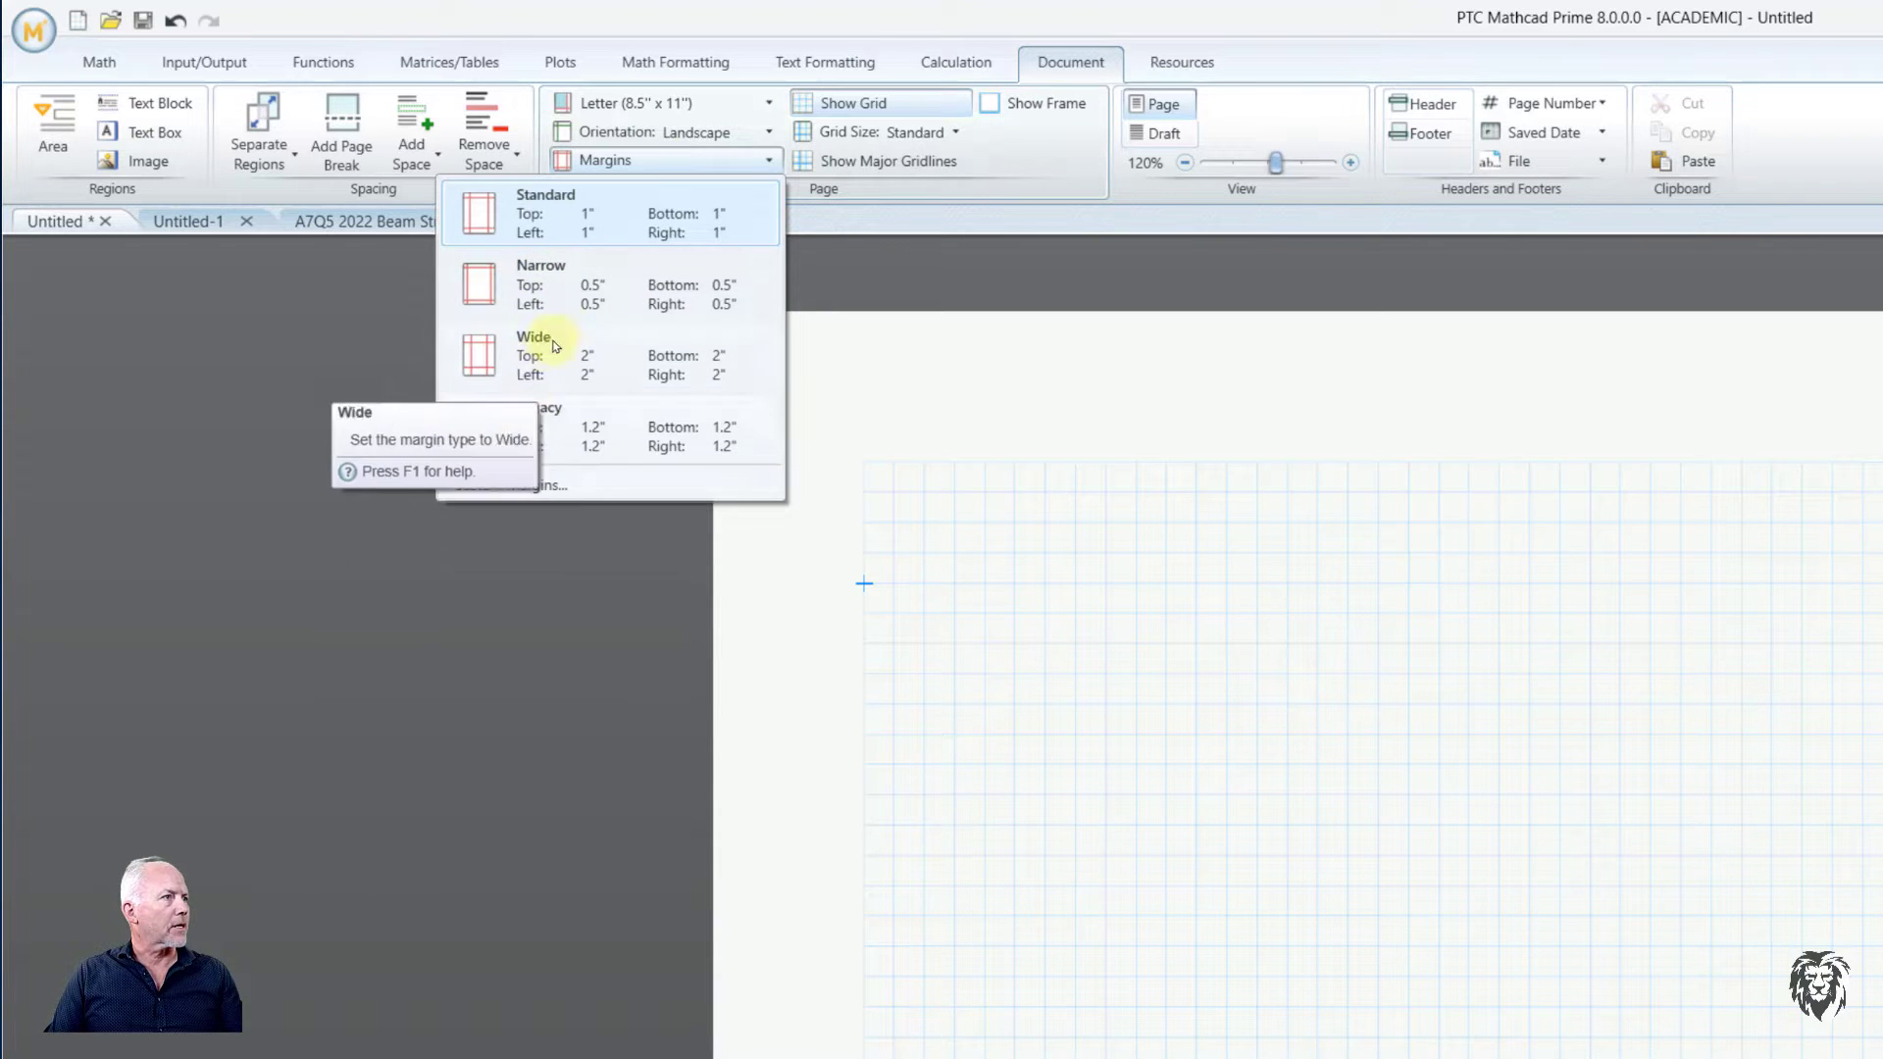
{"action": "left_click", "coordinate": [564, 296]}
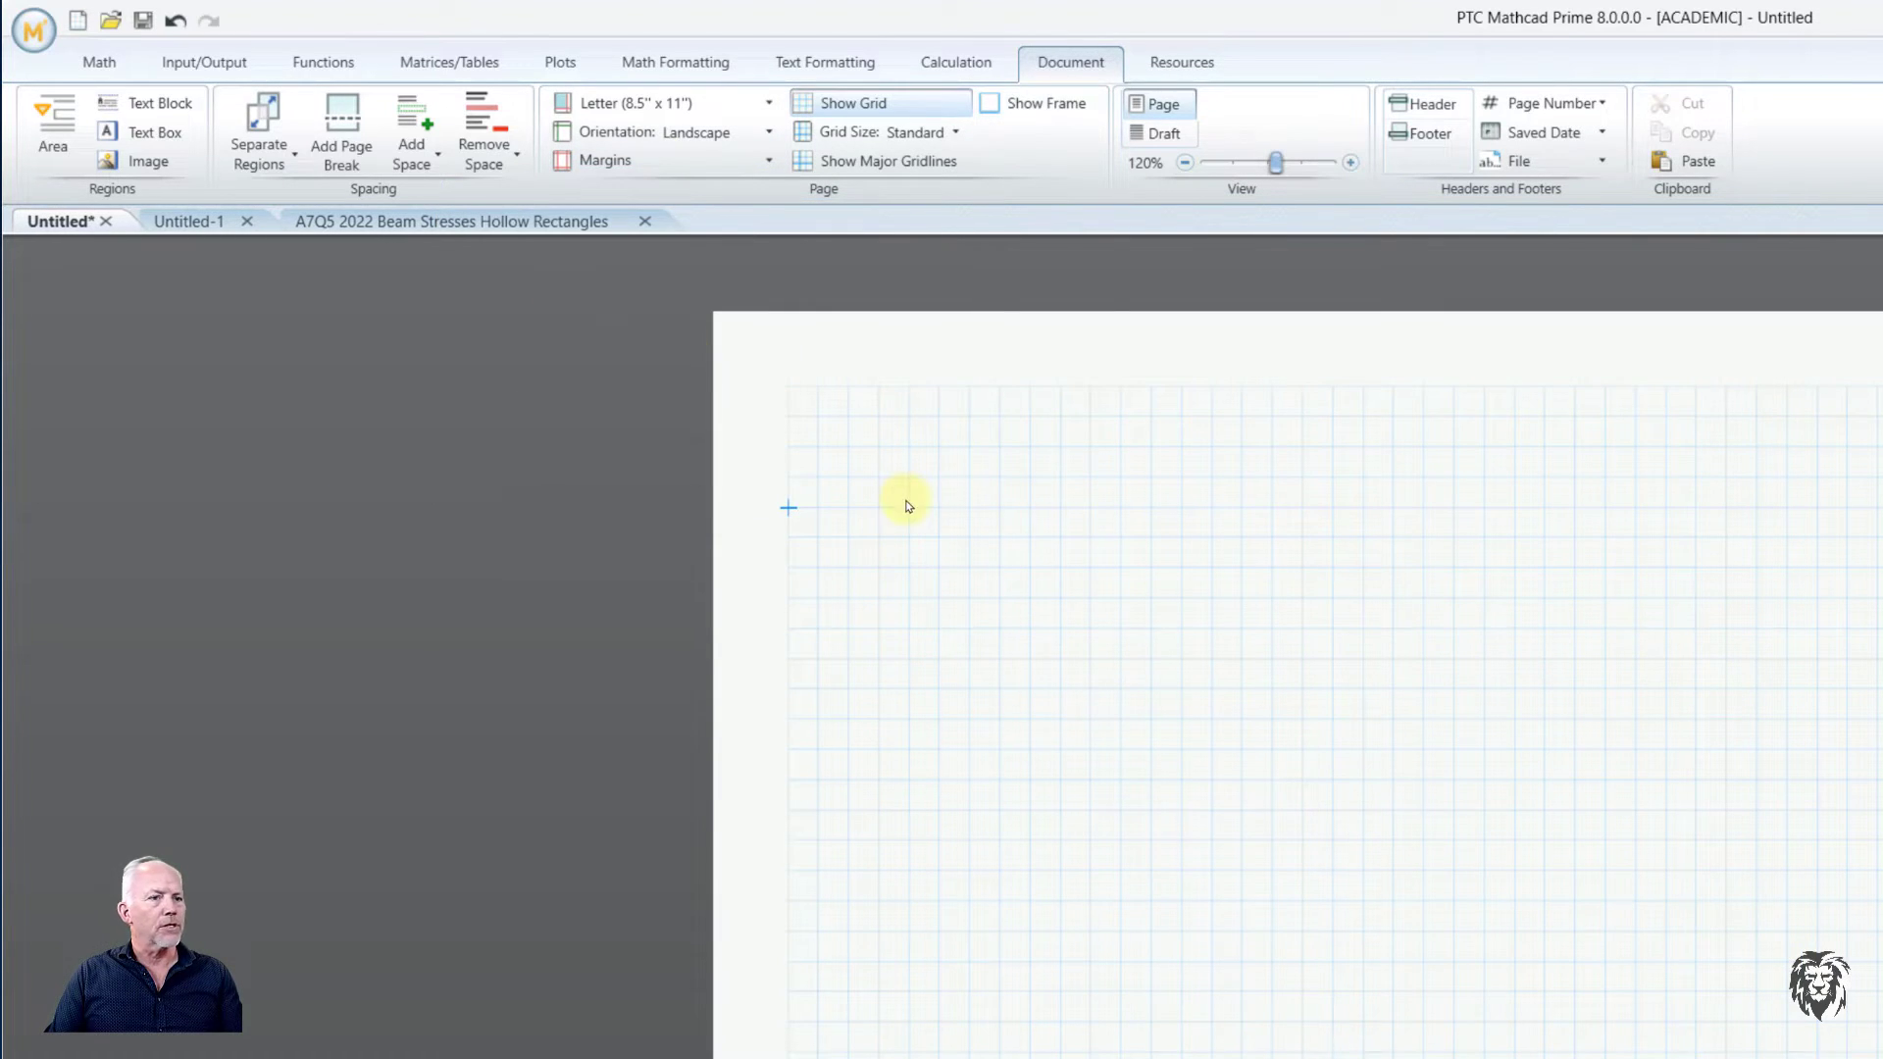
{"action": "left_click", "coordinate": [915, 132]}
{"action": "left_click", "coordinate": [900, 200]}
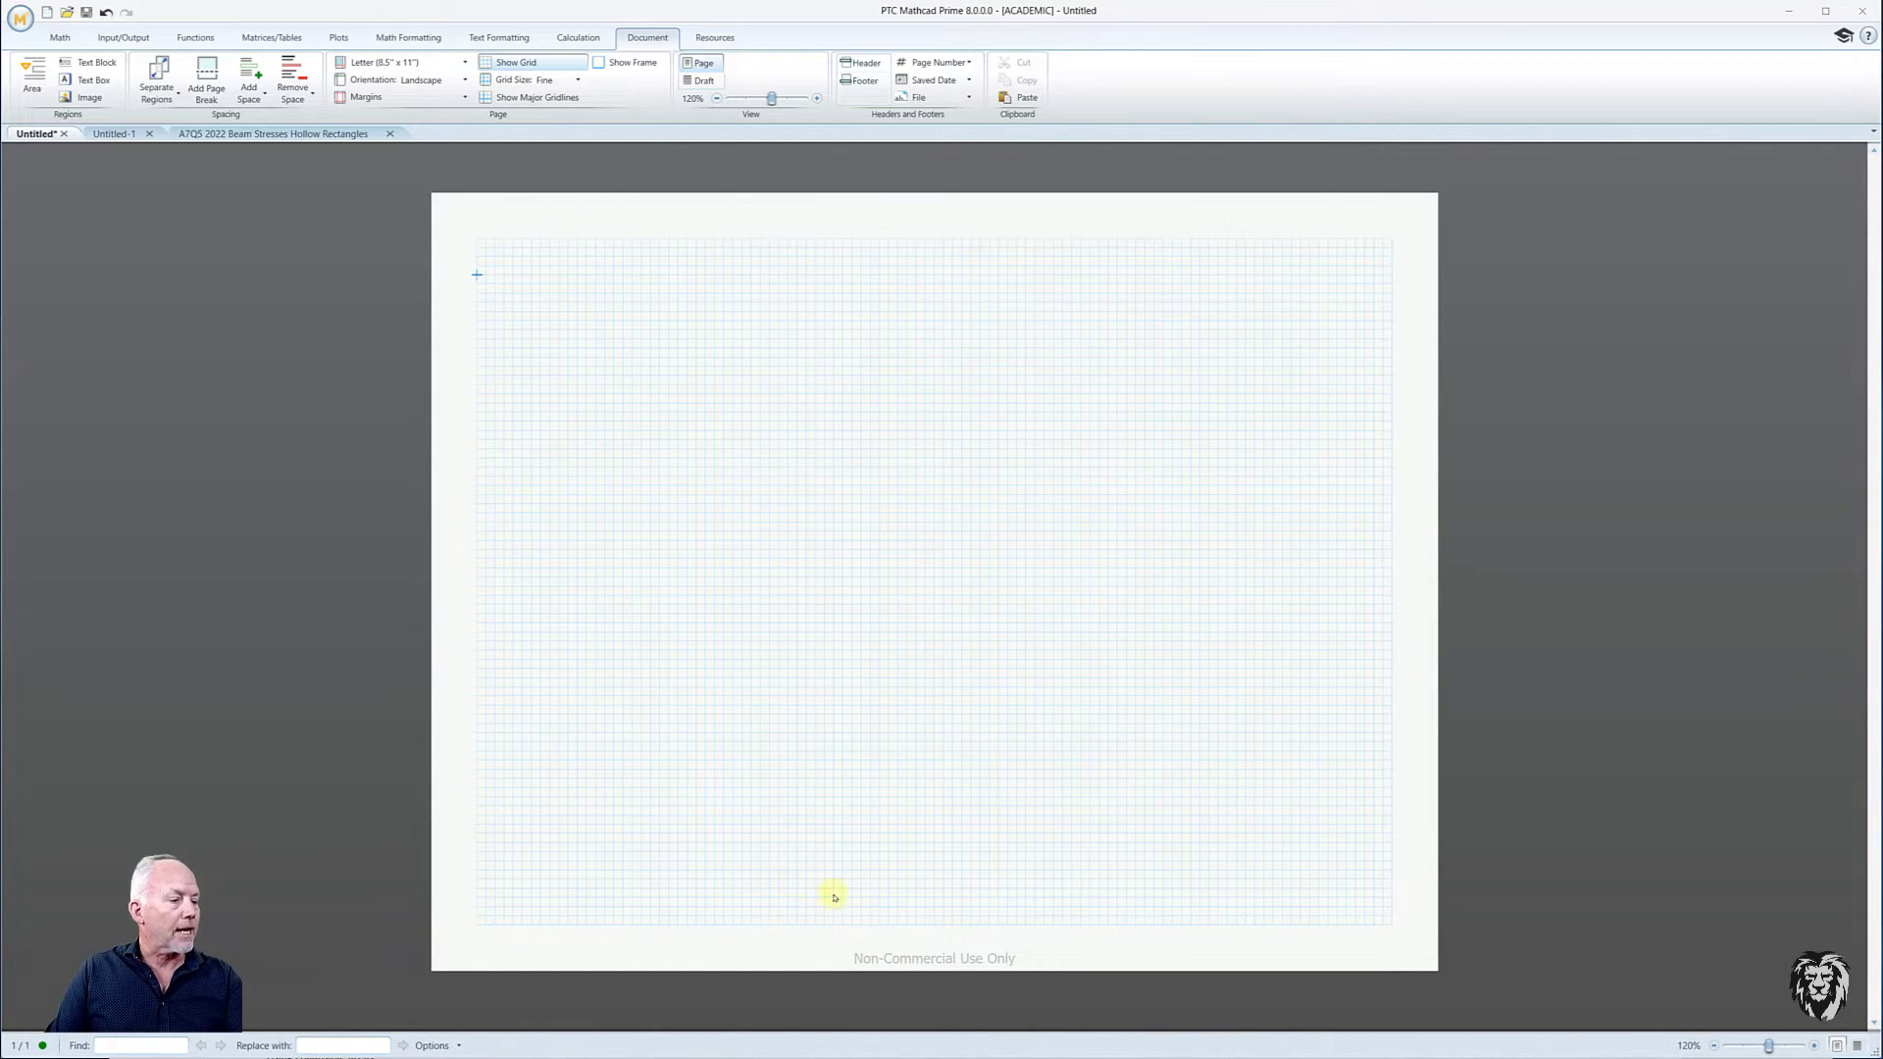
- Insert a 'Page 1 of 1' page number at the right side of the footer
{"action": "left_click", "coordinate": [821, 950]}
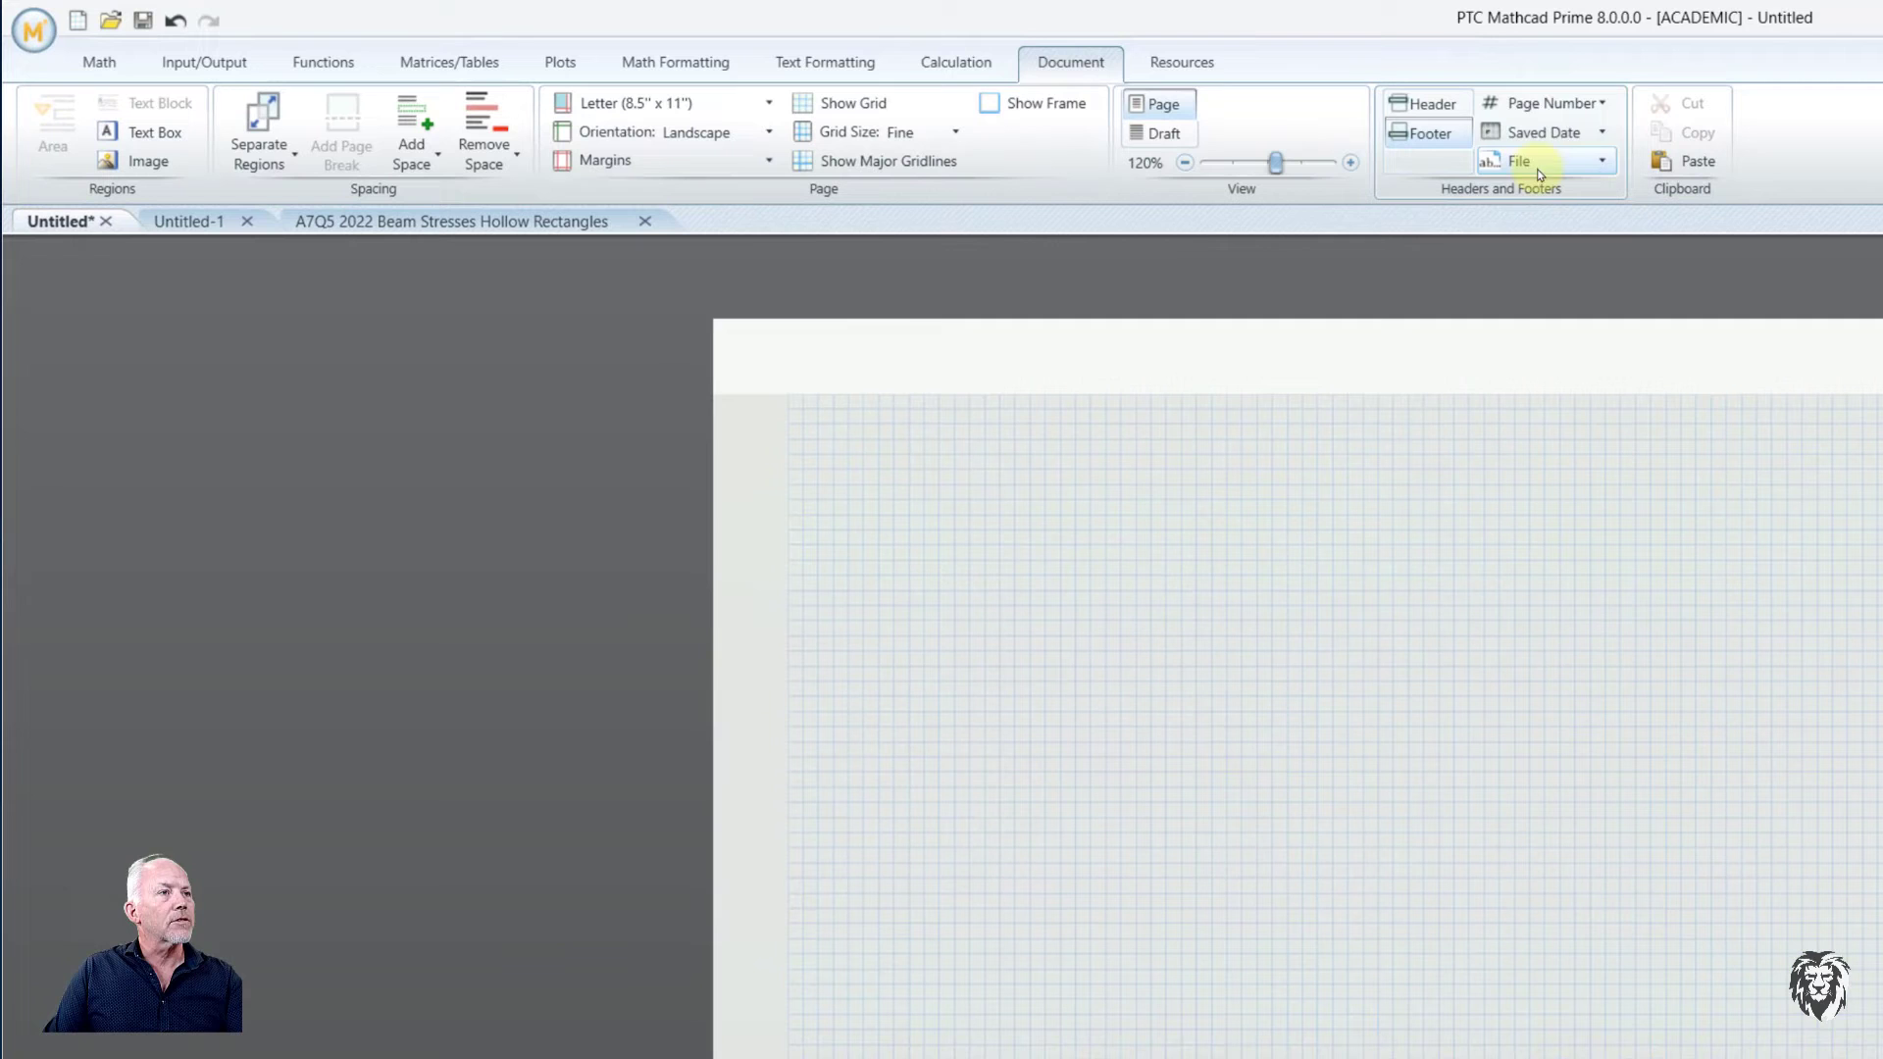
{"action": "left_click", "coordinate": [1538, 105]}
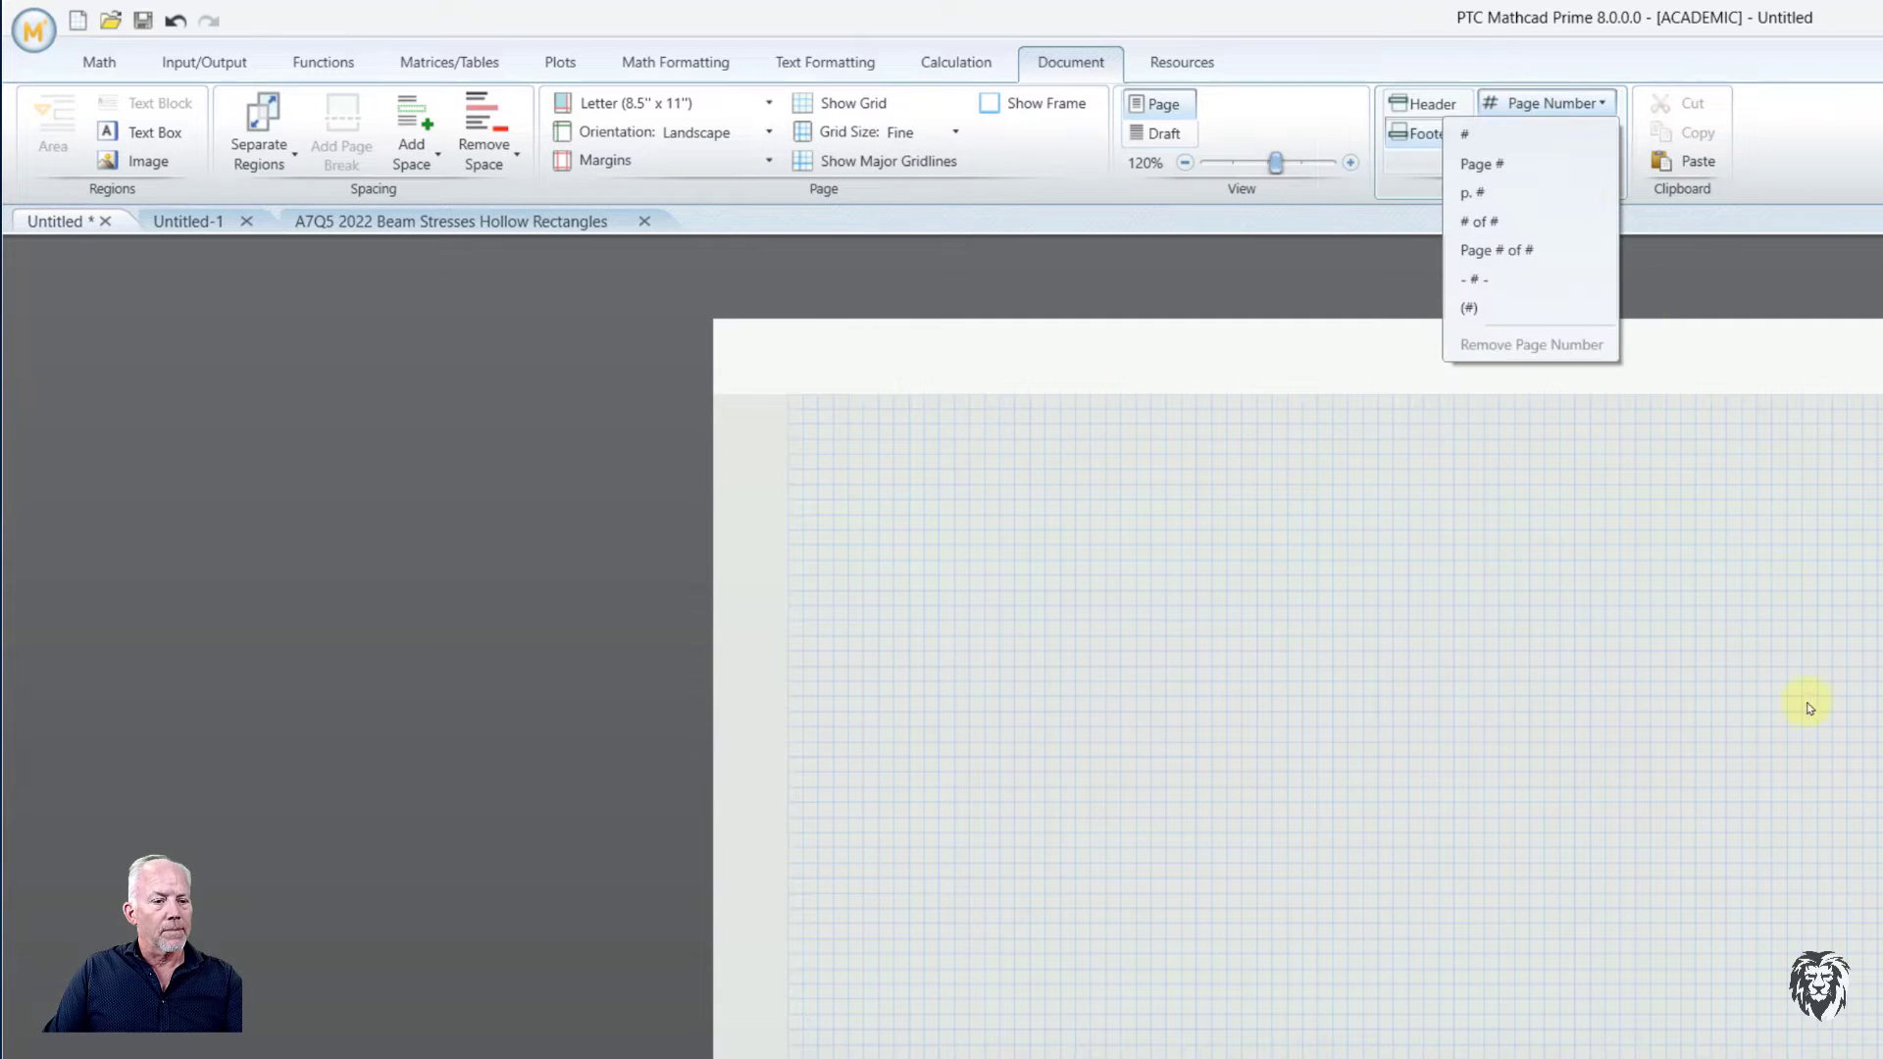
{"action": "left_click", "coordinate": [1508, 249]}
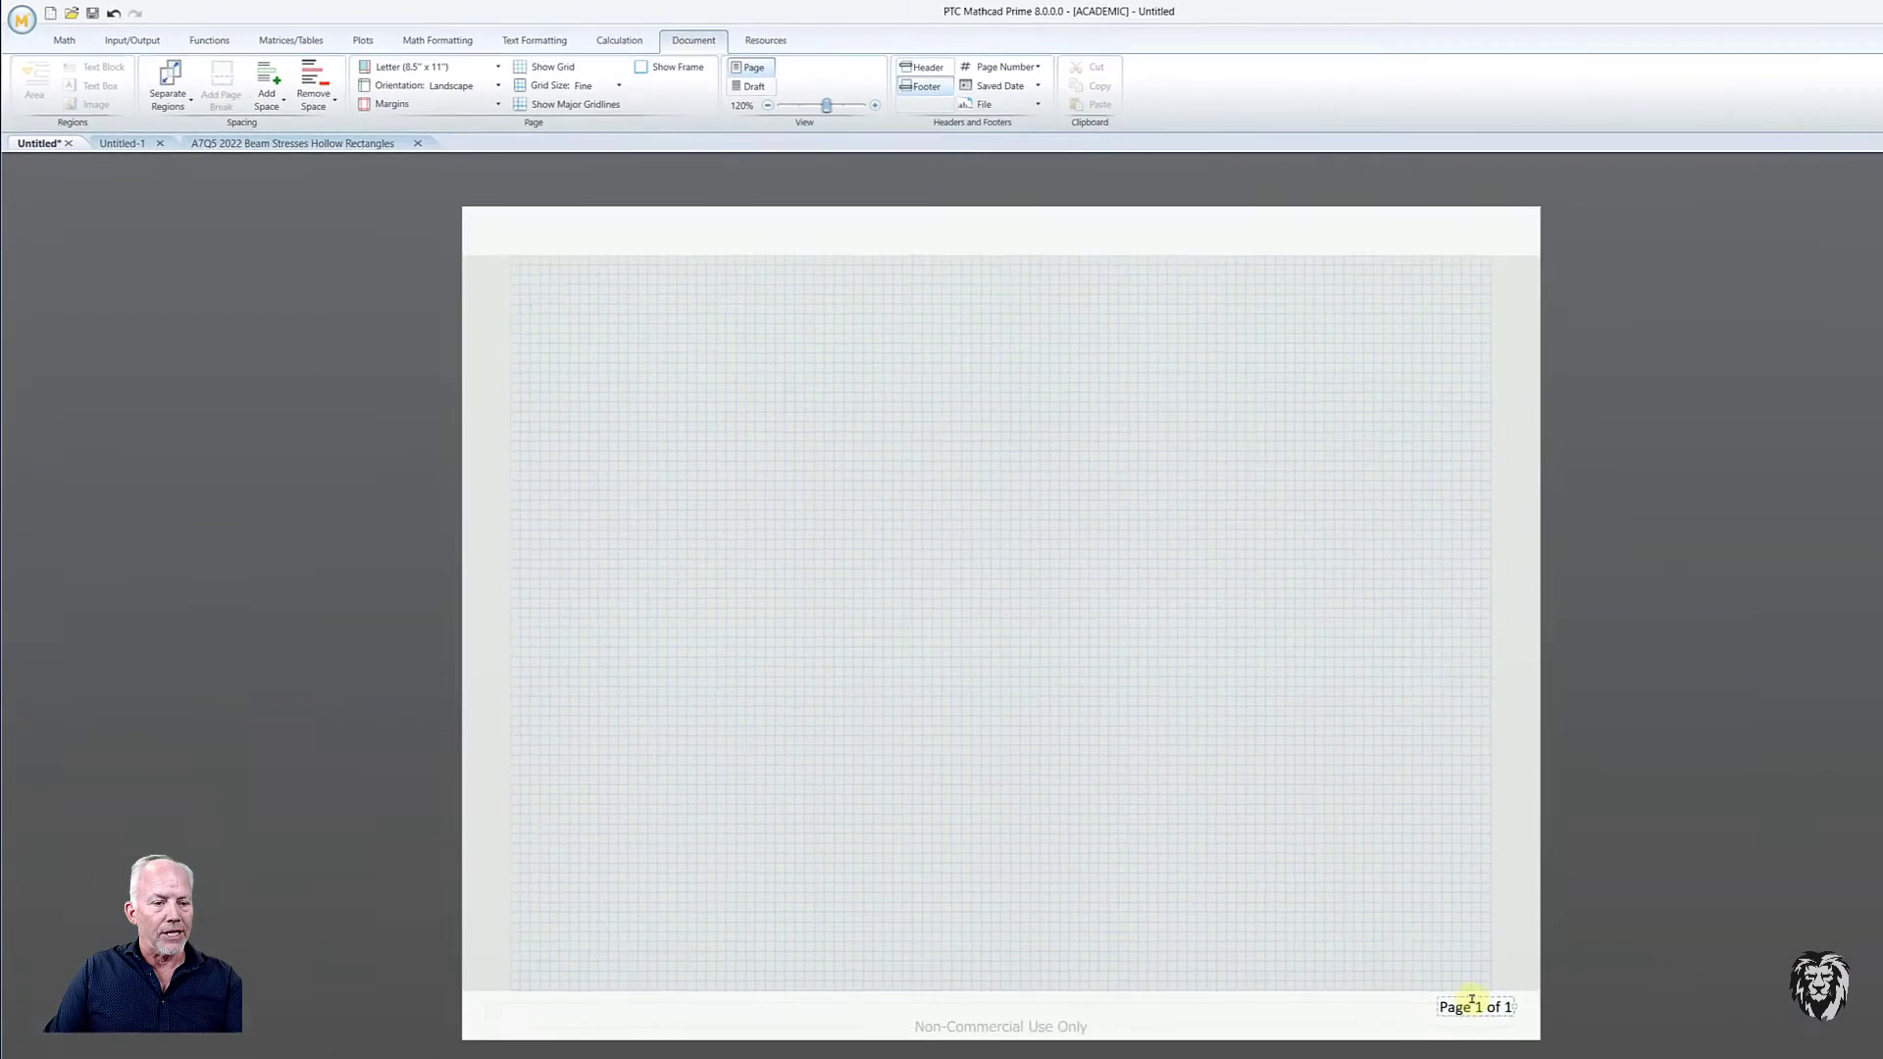
{"action": "triple_click", "coordinate": [1369, 949]}
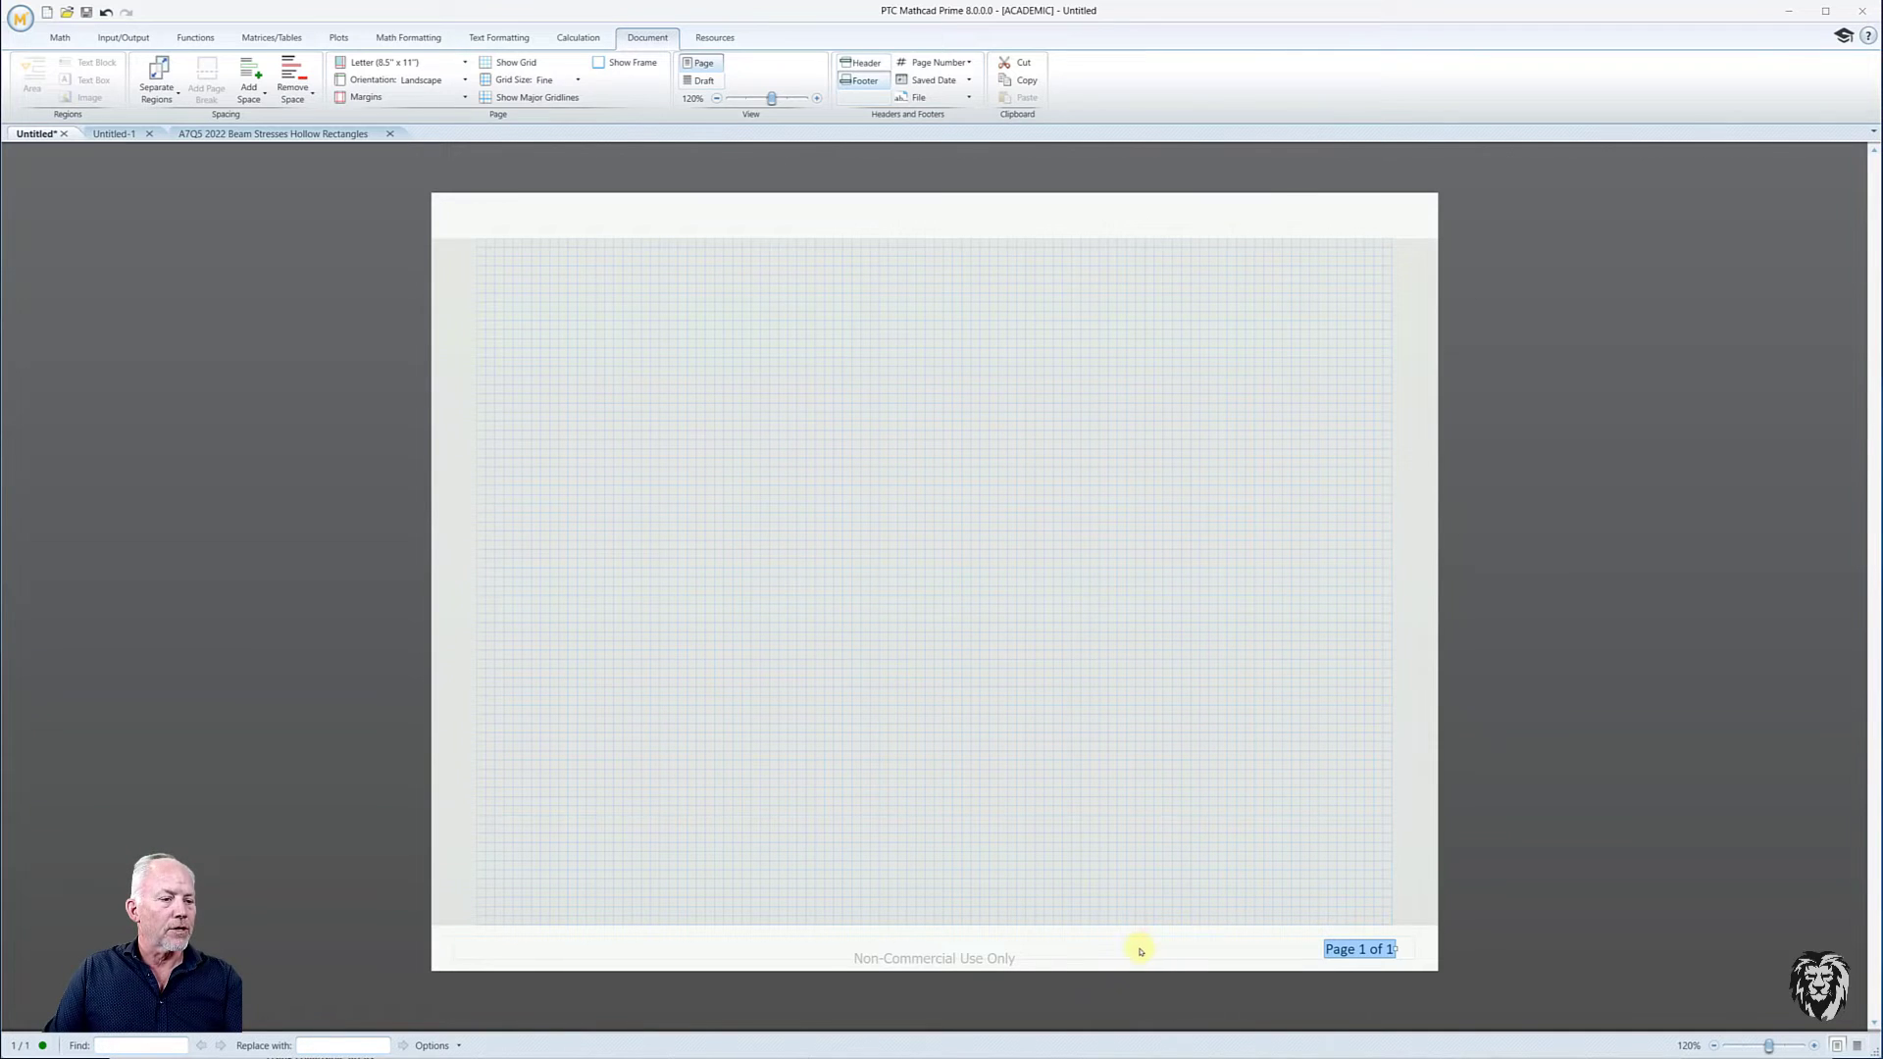
- Add the file path field at the footer's left side
{"action": "left_click", "coordinate": [463, 944]}
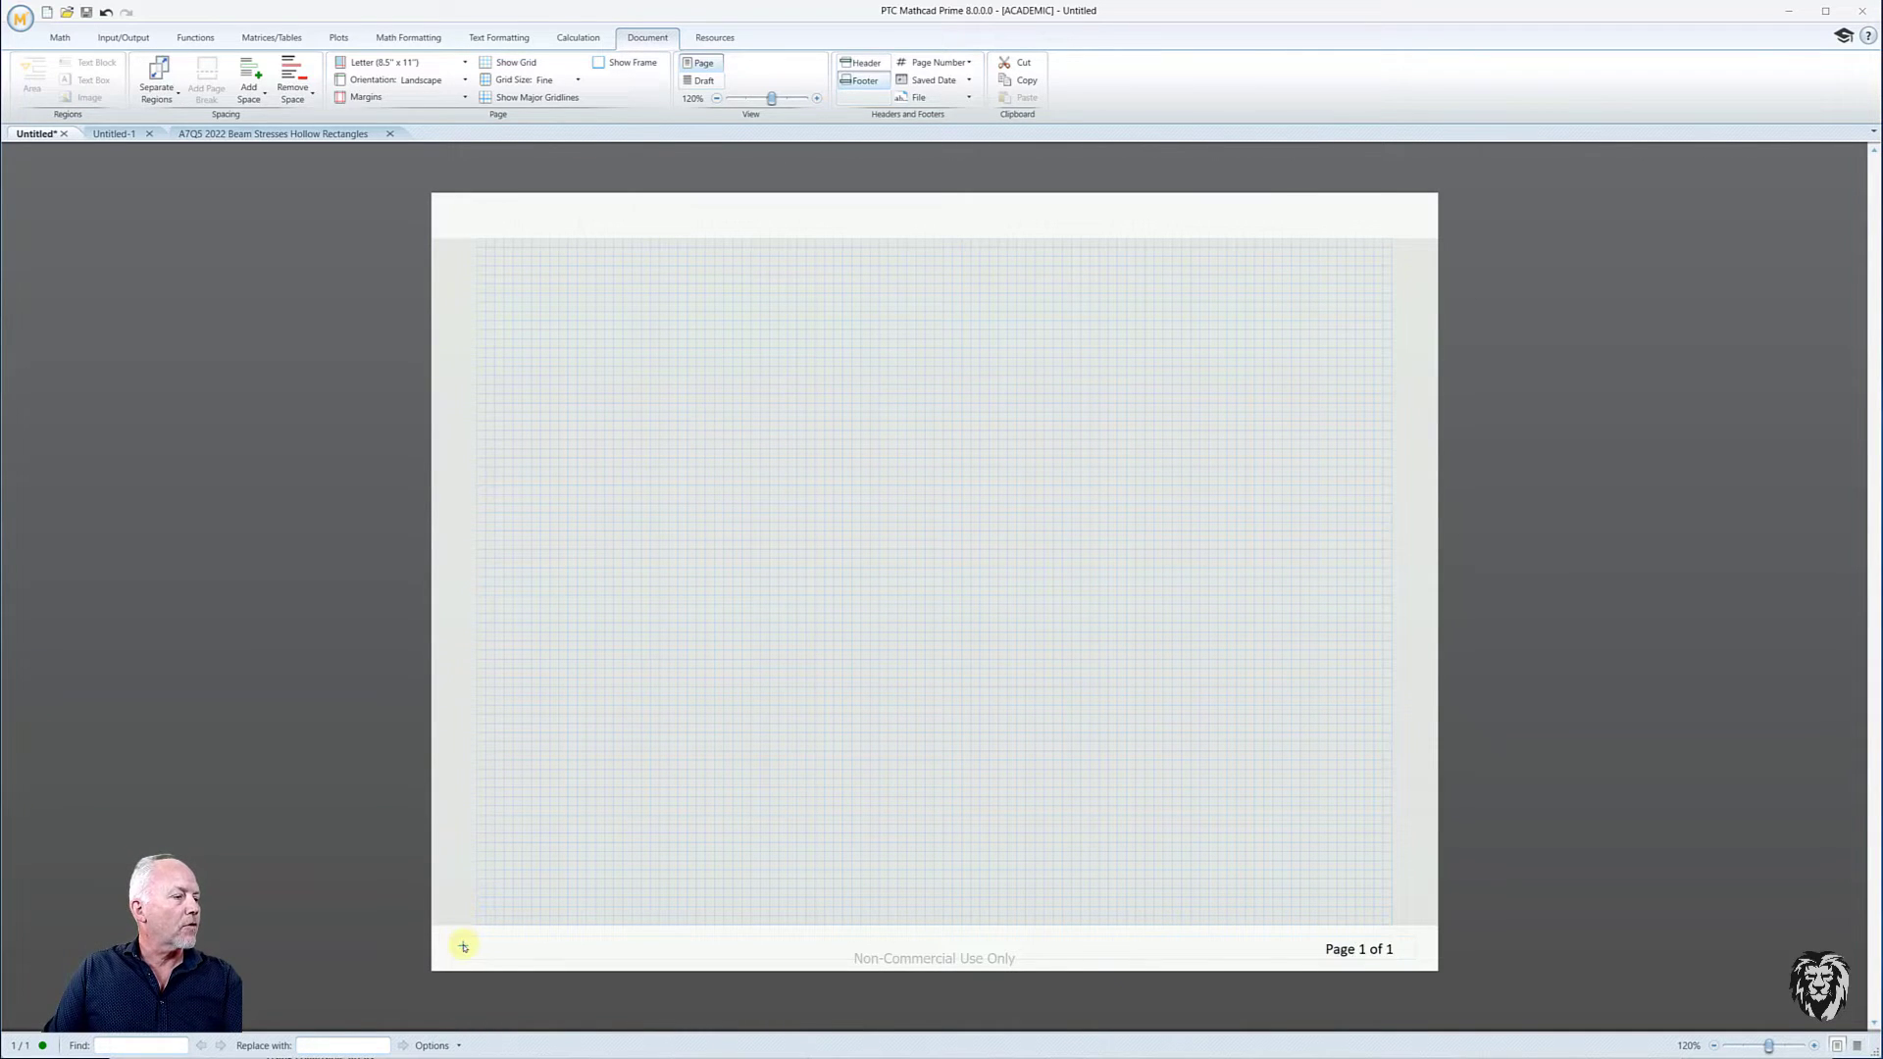
{"action": "left_click", "coordinate": [927, 97]}
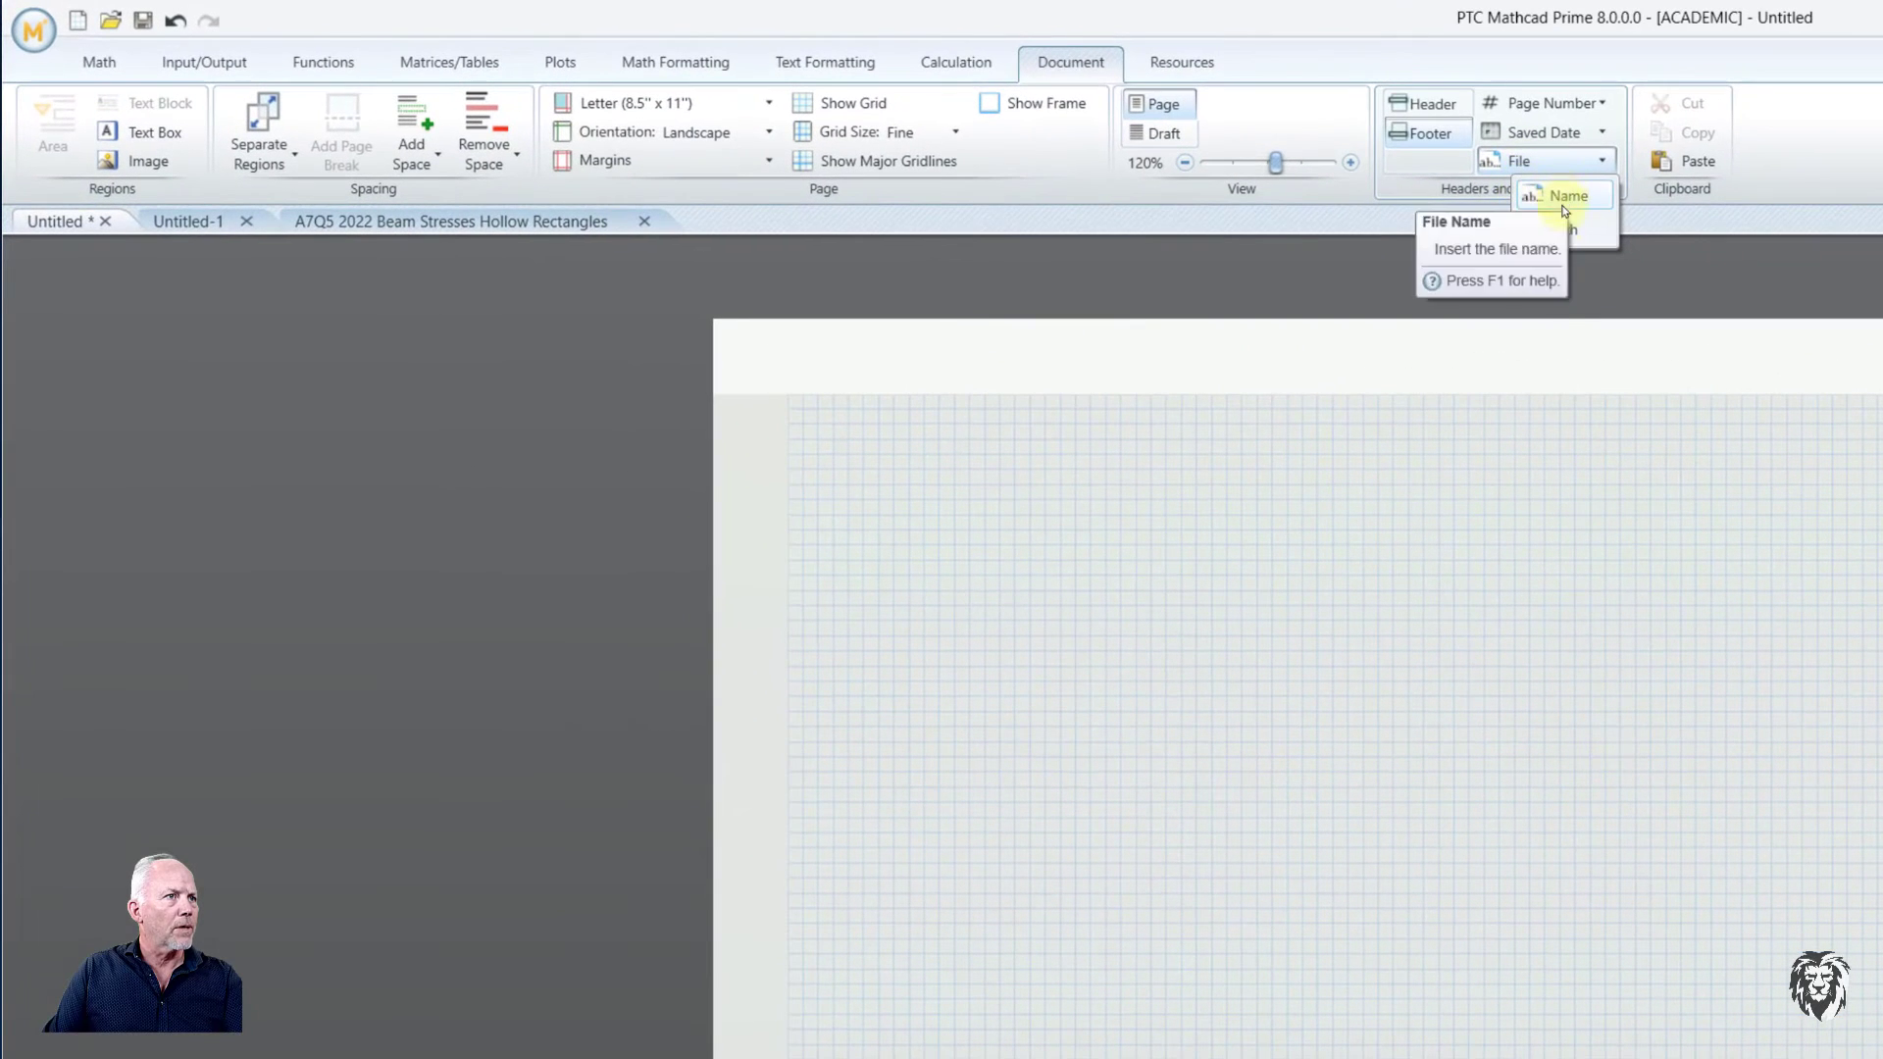
{"action": "left_click", "coordinate": [1565, 228]}
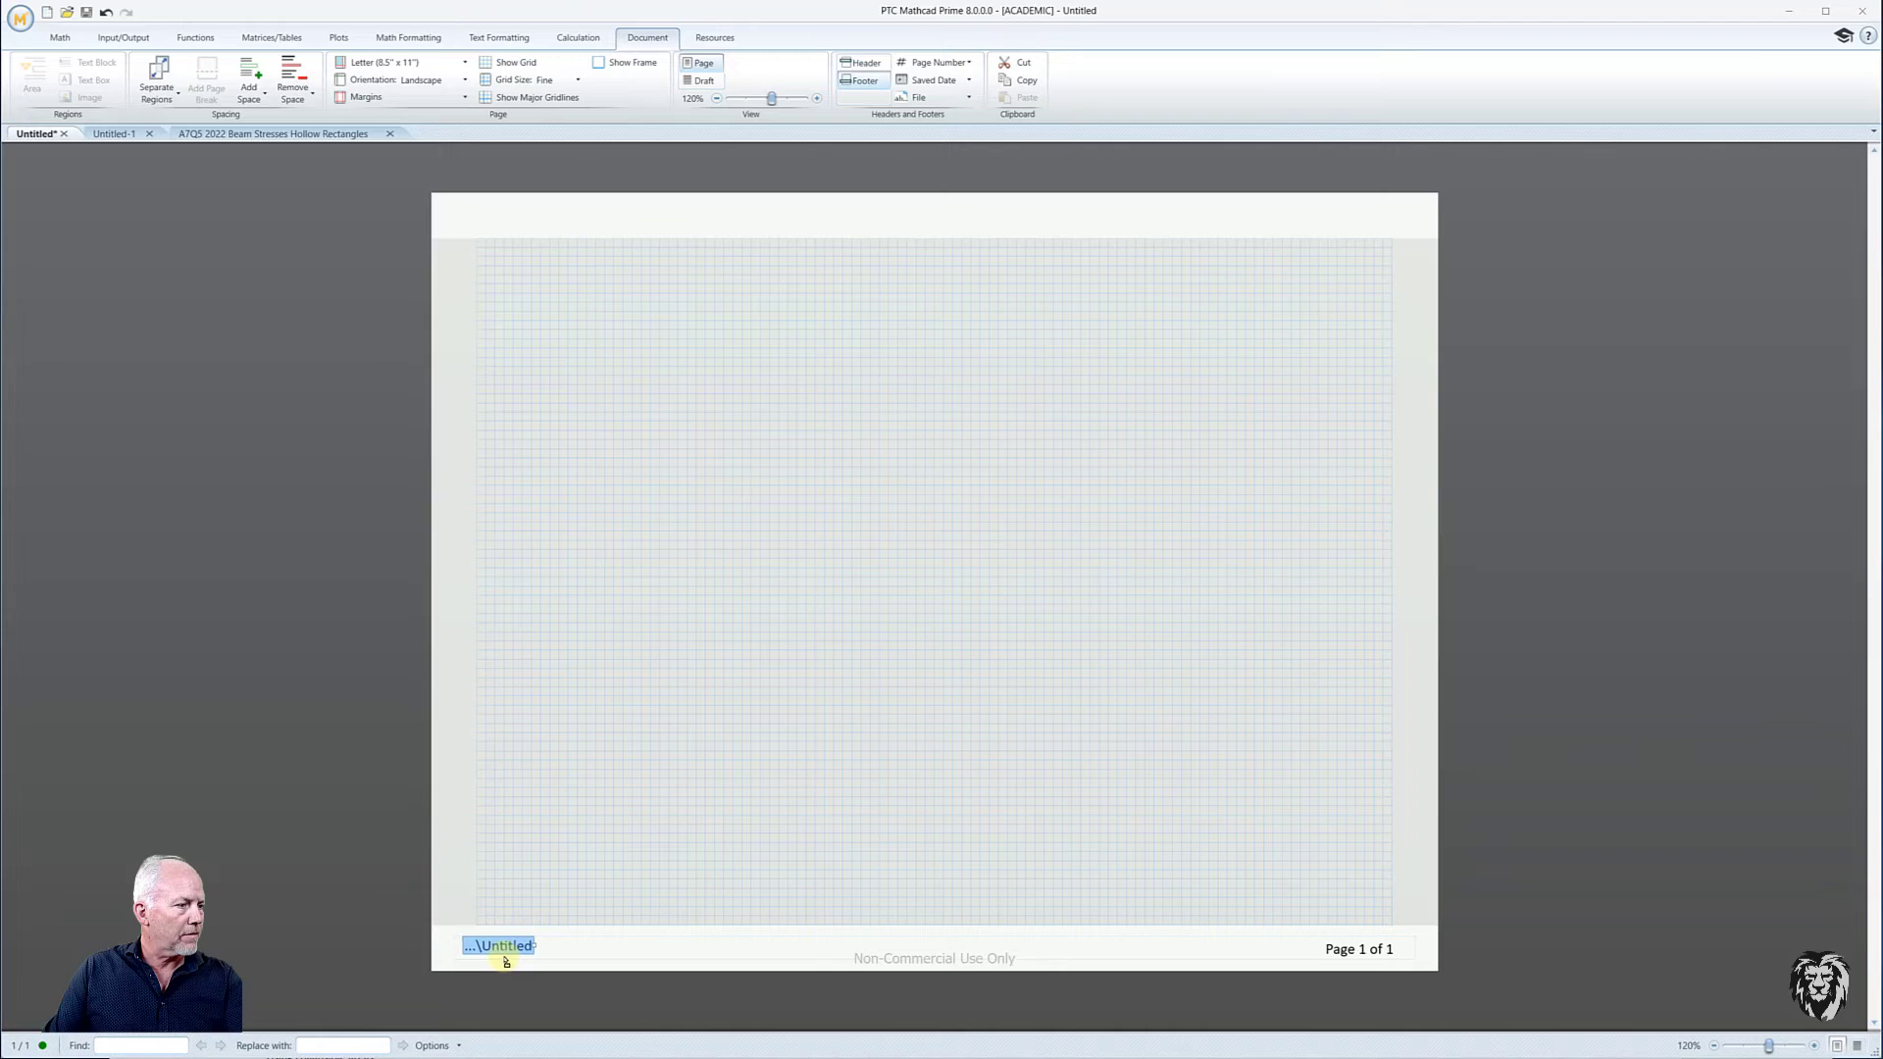
{"action": "left_click_drag", "start_coordinate": [506, 962], "coordinate": [516, 965]}
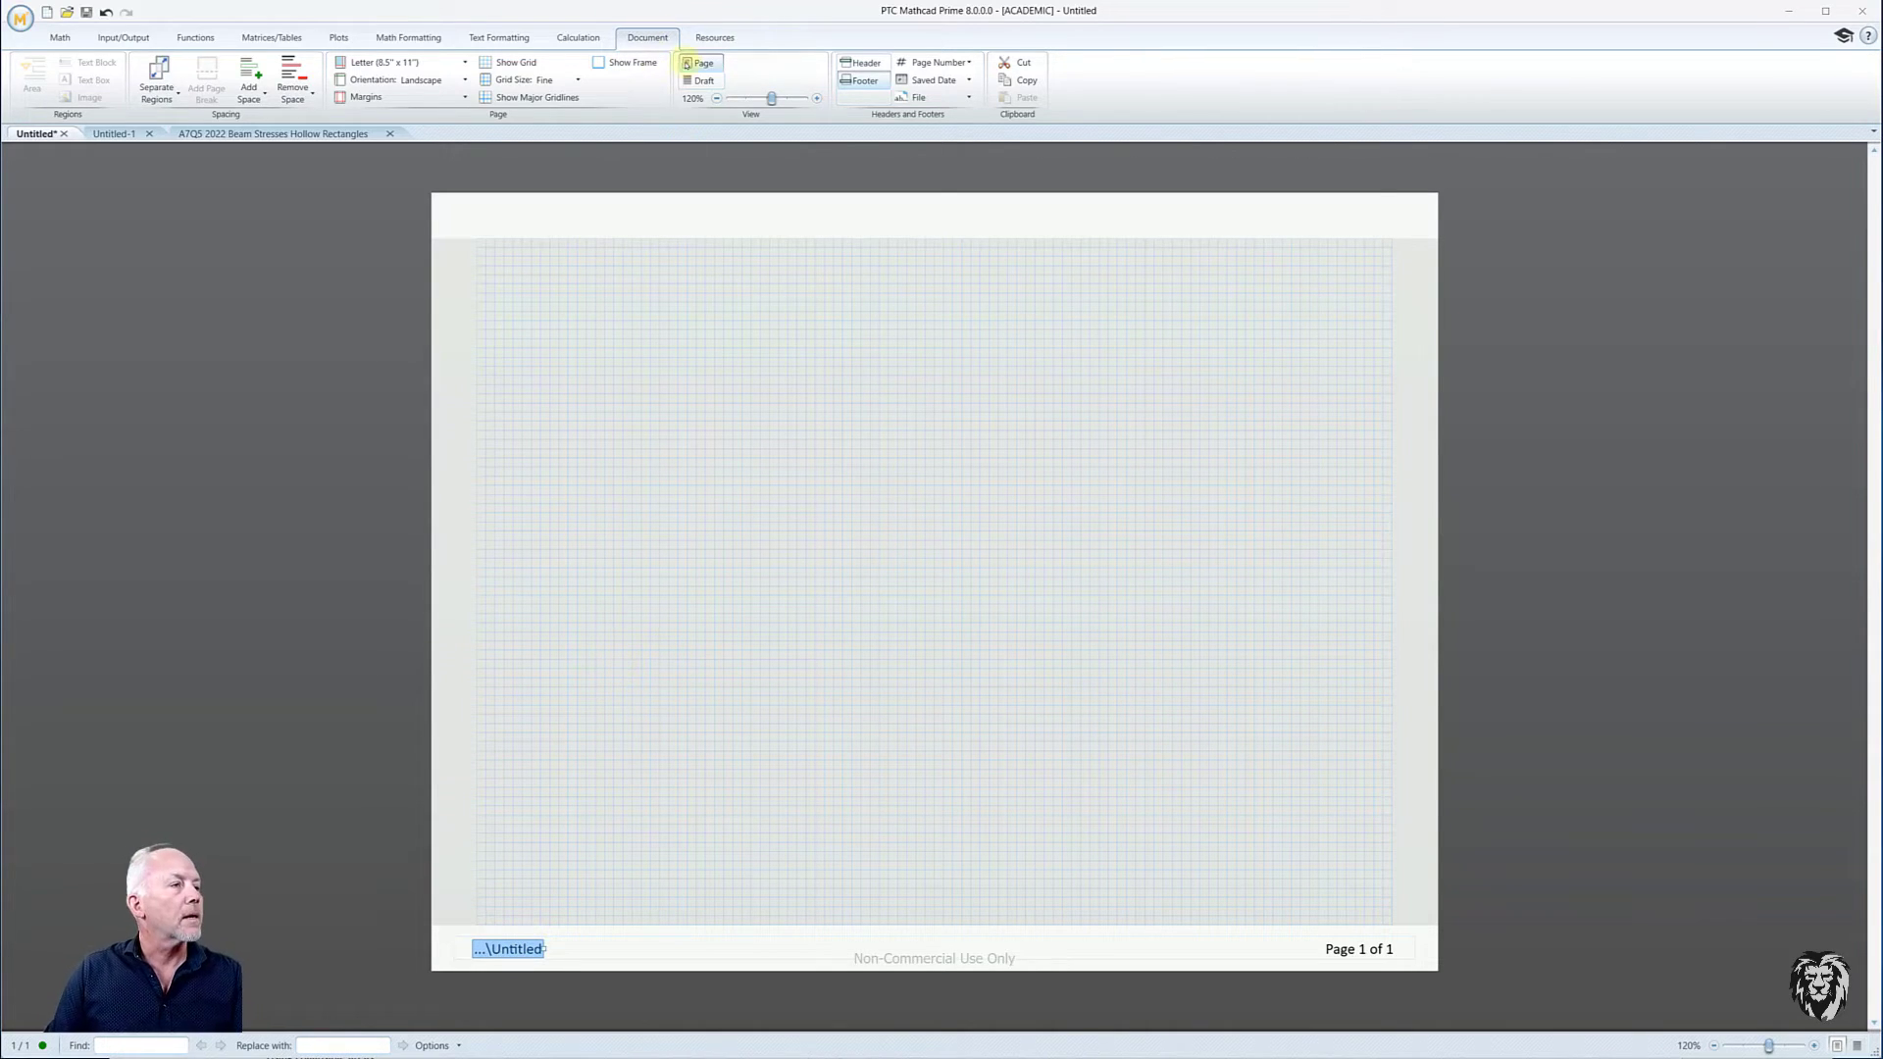
- Add a header text region on the left reading 'MathCAD Tutorials'
{"action": "left_click", "coordinate": [617, 216]}
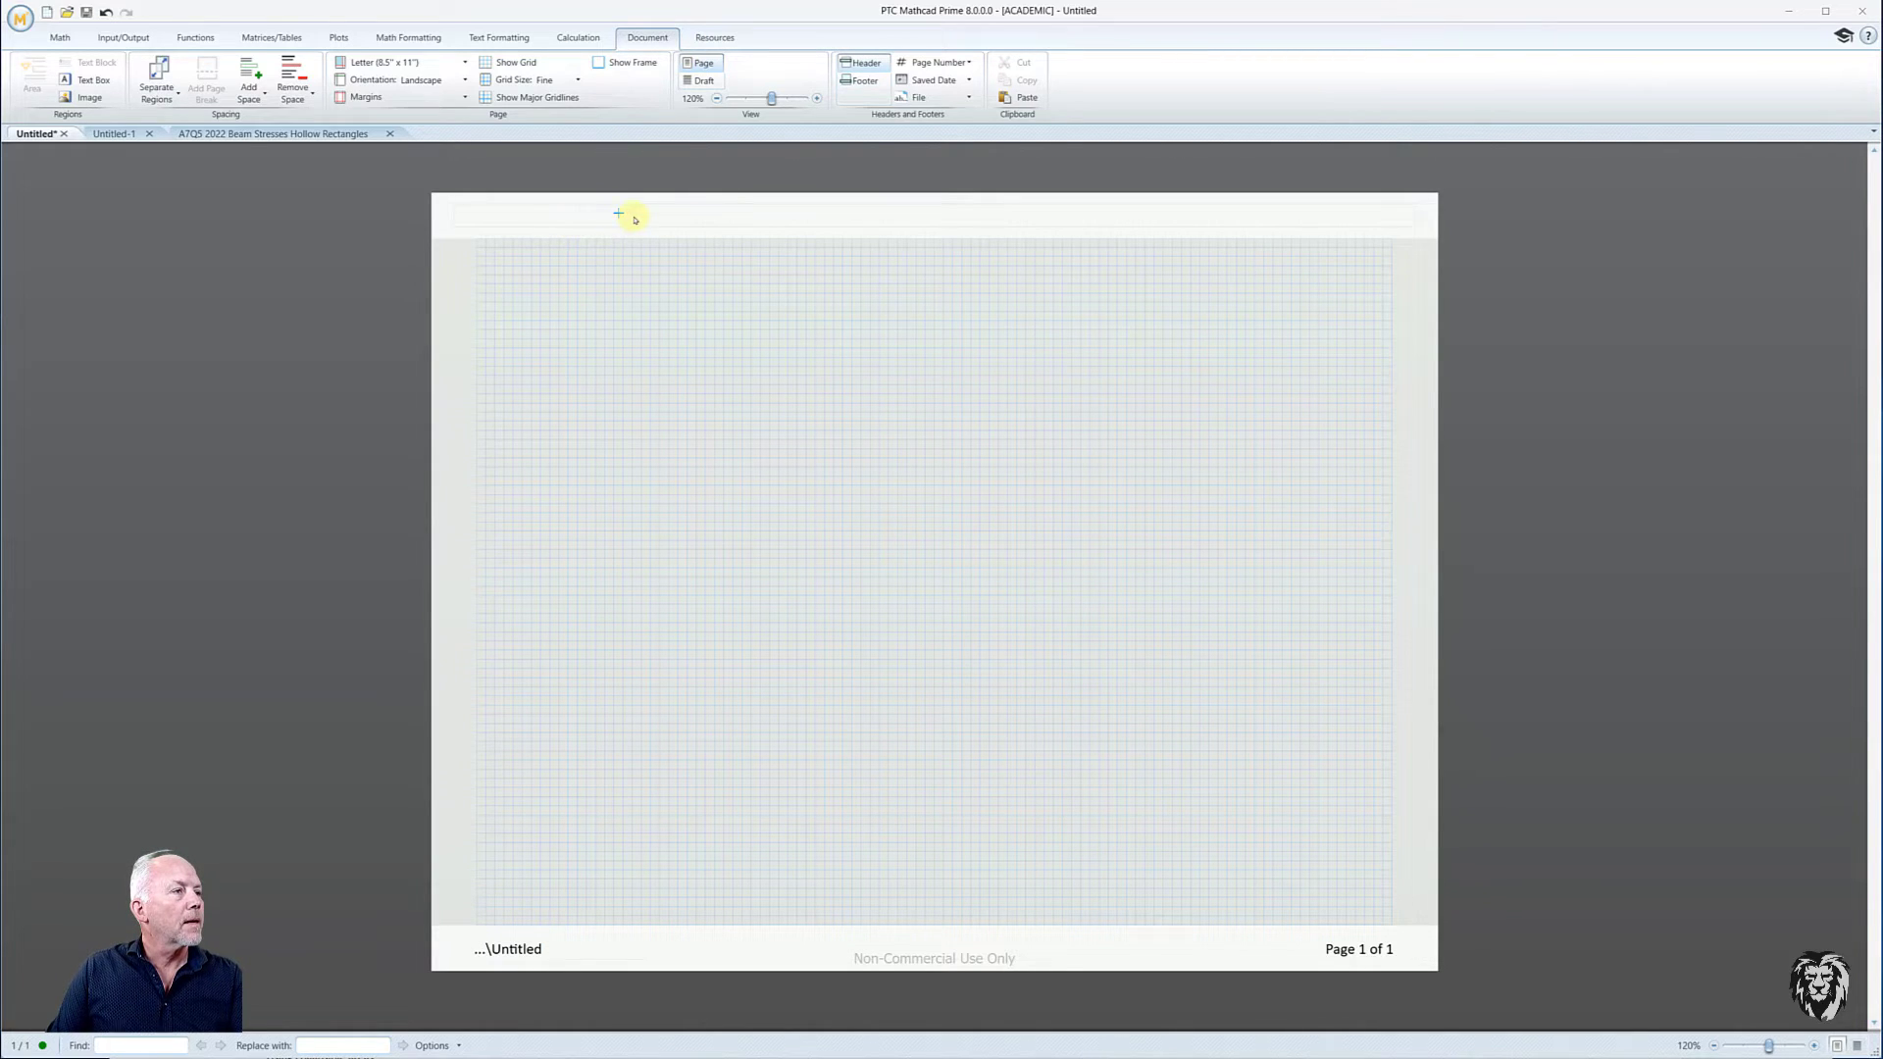
{"action": "left_click", "coordinate": [636, 218]}
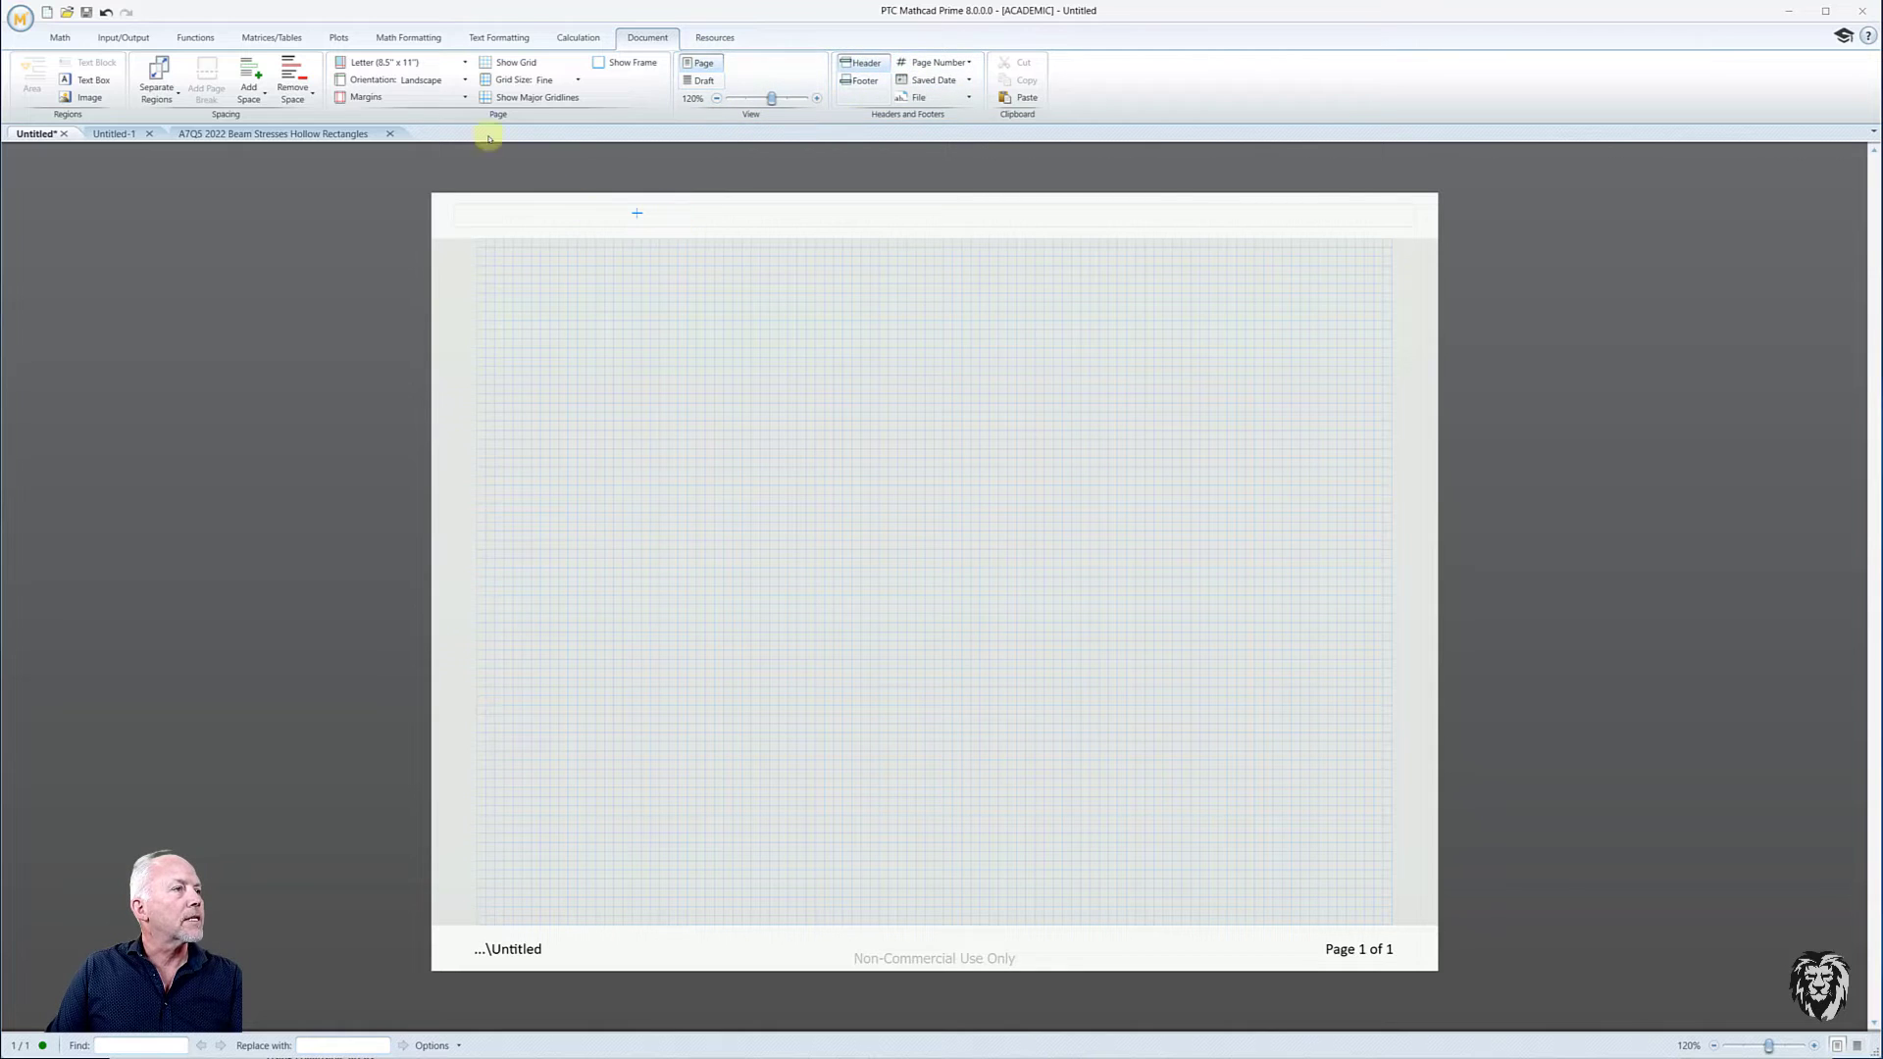
{"action": "key", "text": "ctrl+t"}
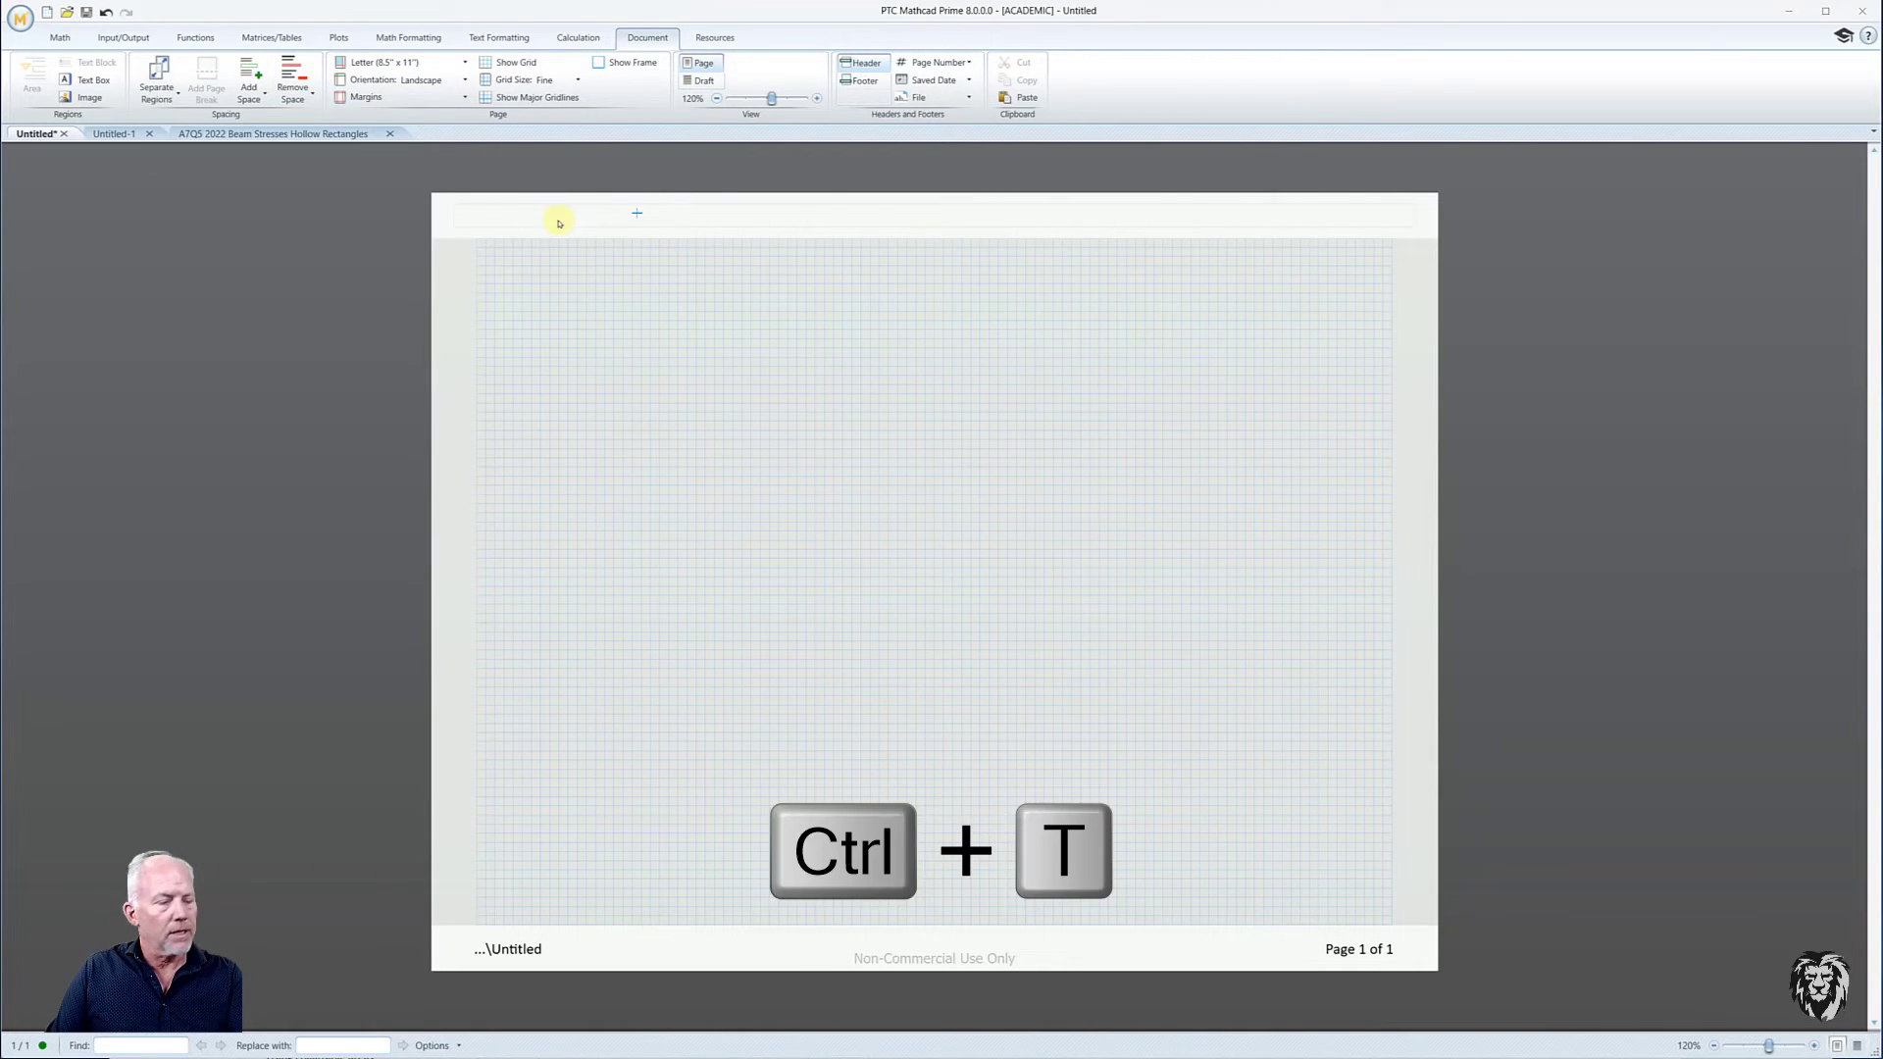
{"action": "left_click_drag", "start_coordinate": [667, 197], "coordinate": [504, 207]}
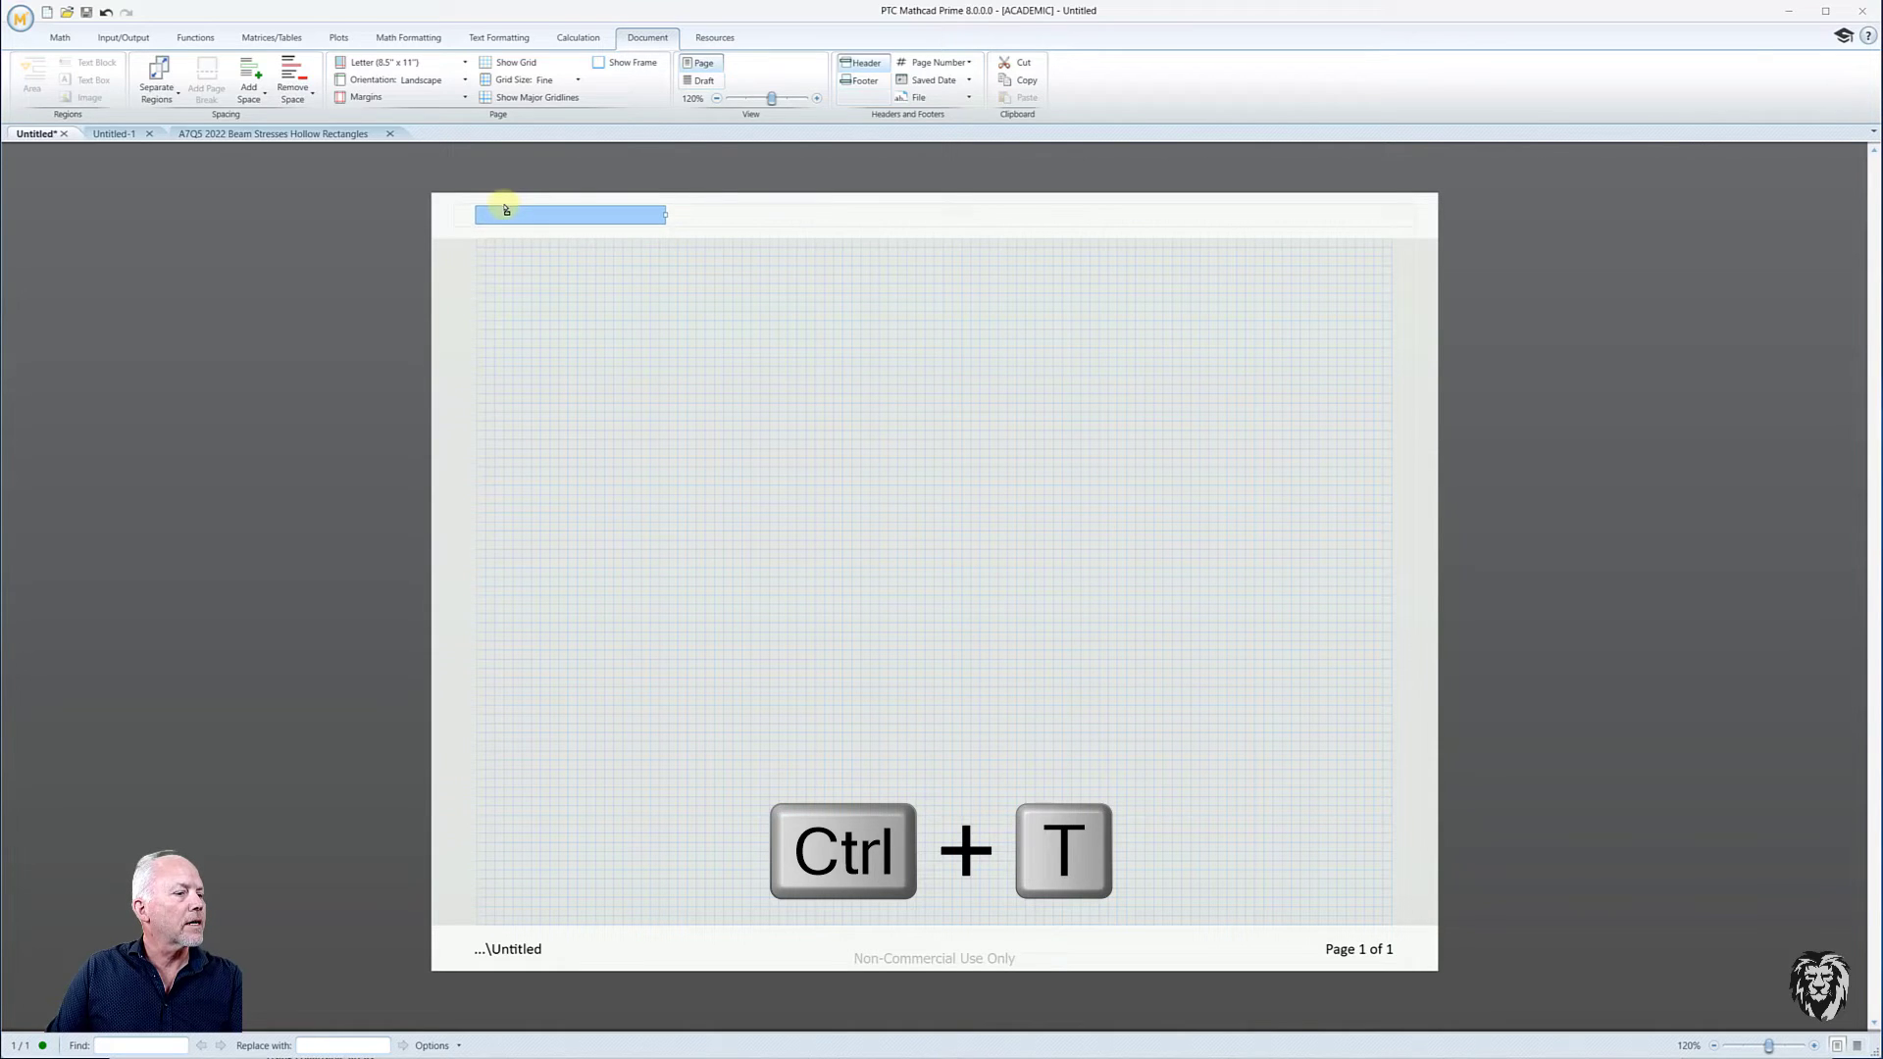
{"action": "type", "text": "Math"}
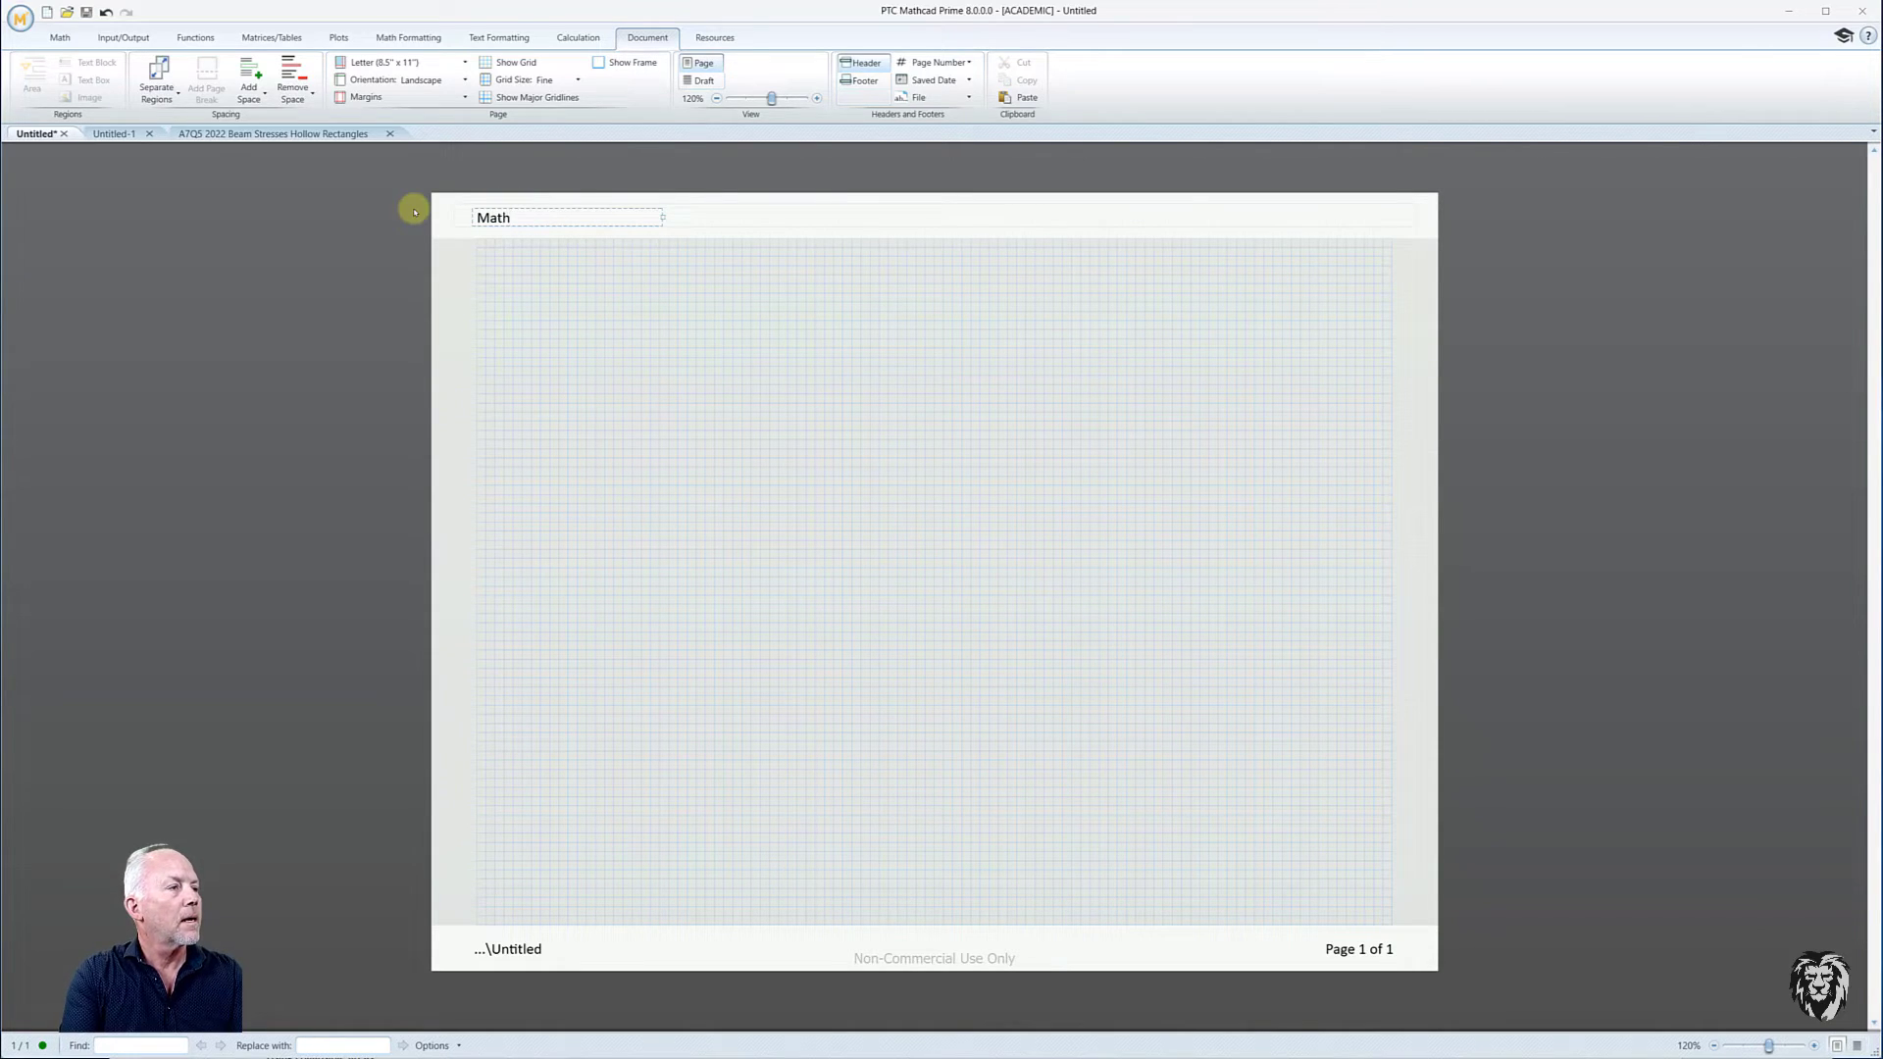
{"action": "type", "text": "CAD Tutorials"}
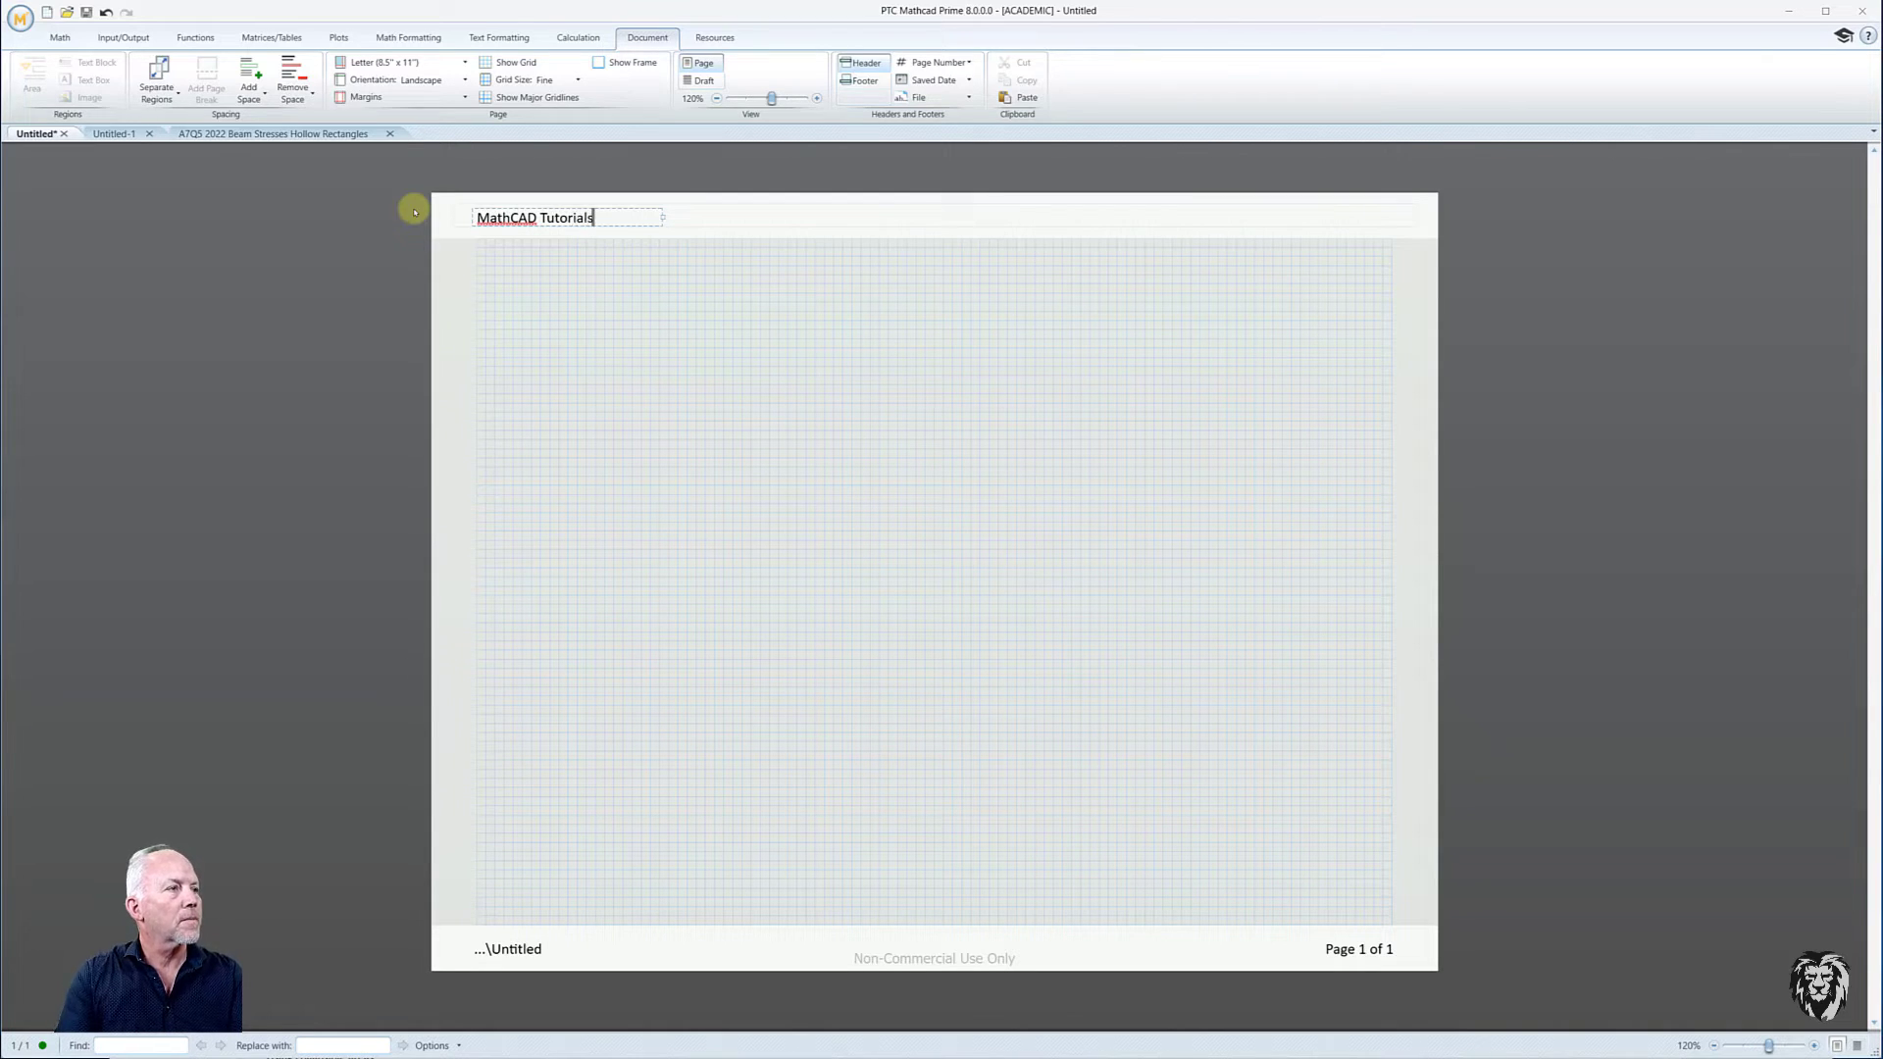
{"action": "left_click", "coordinate": [949, 221]}
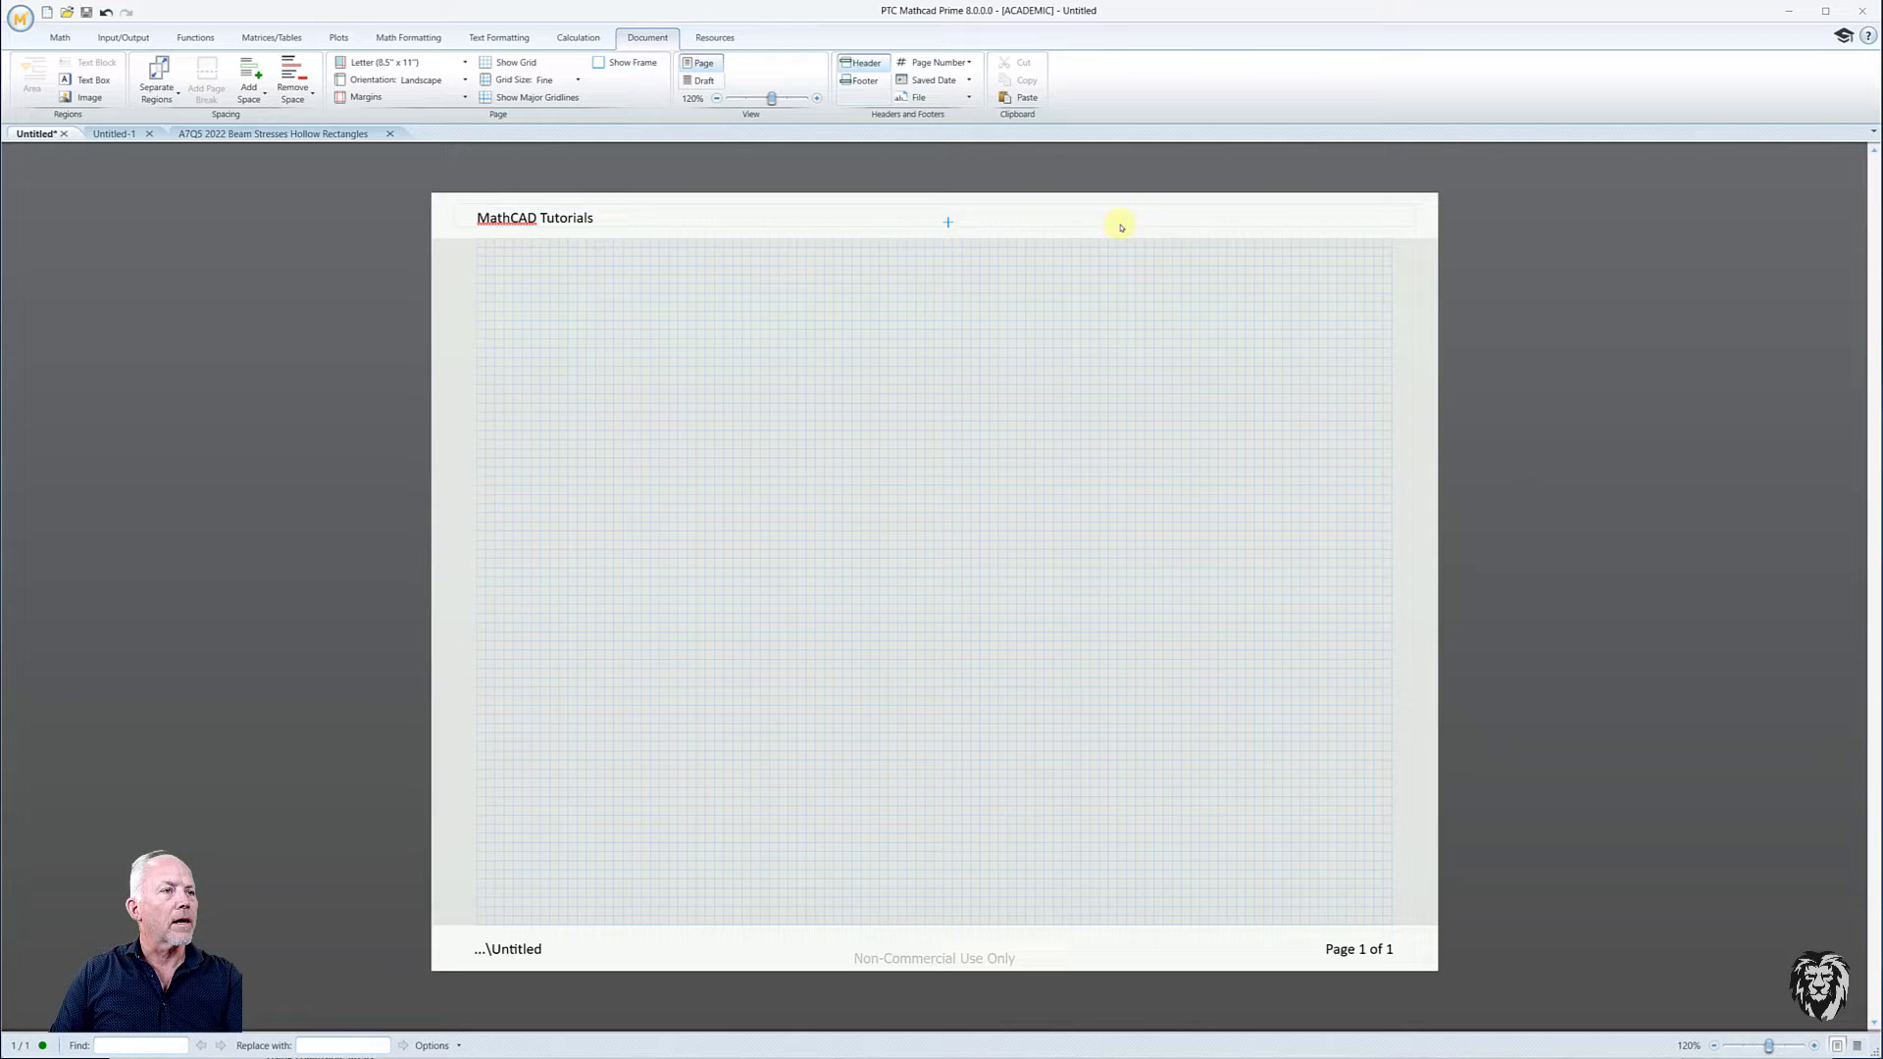
- Paste a small image and a copyright notice at the header's right end
{"action": "left_click", "coordinate": [1266, 223]}
{"action": "key", "text": "ctrl+v"}
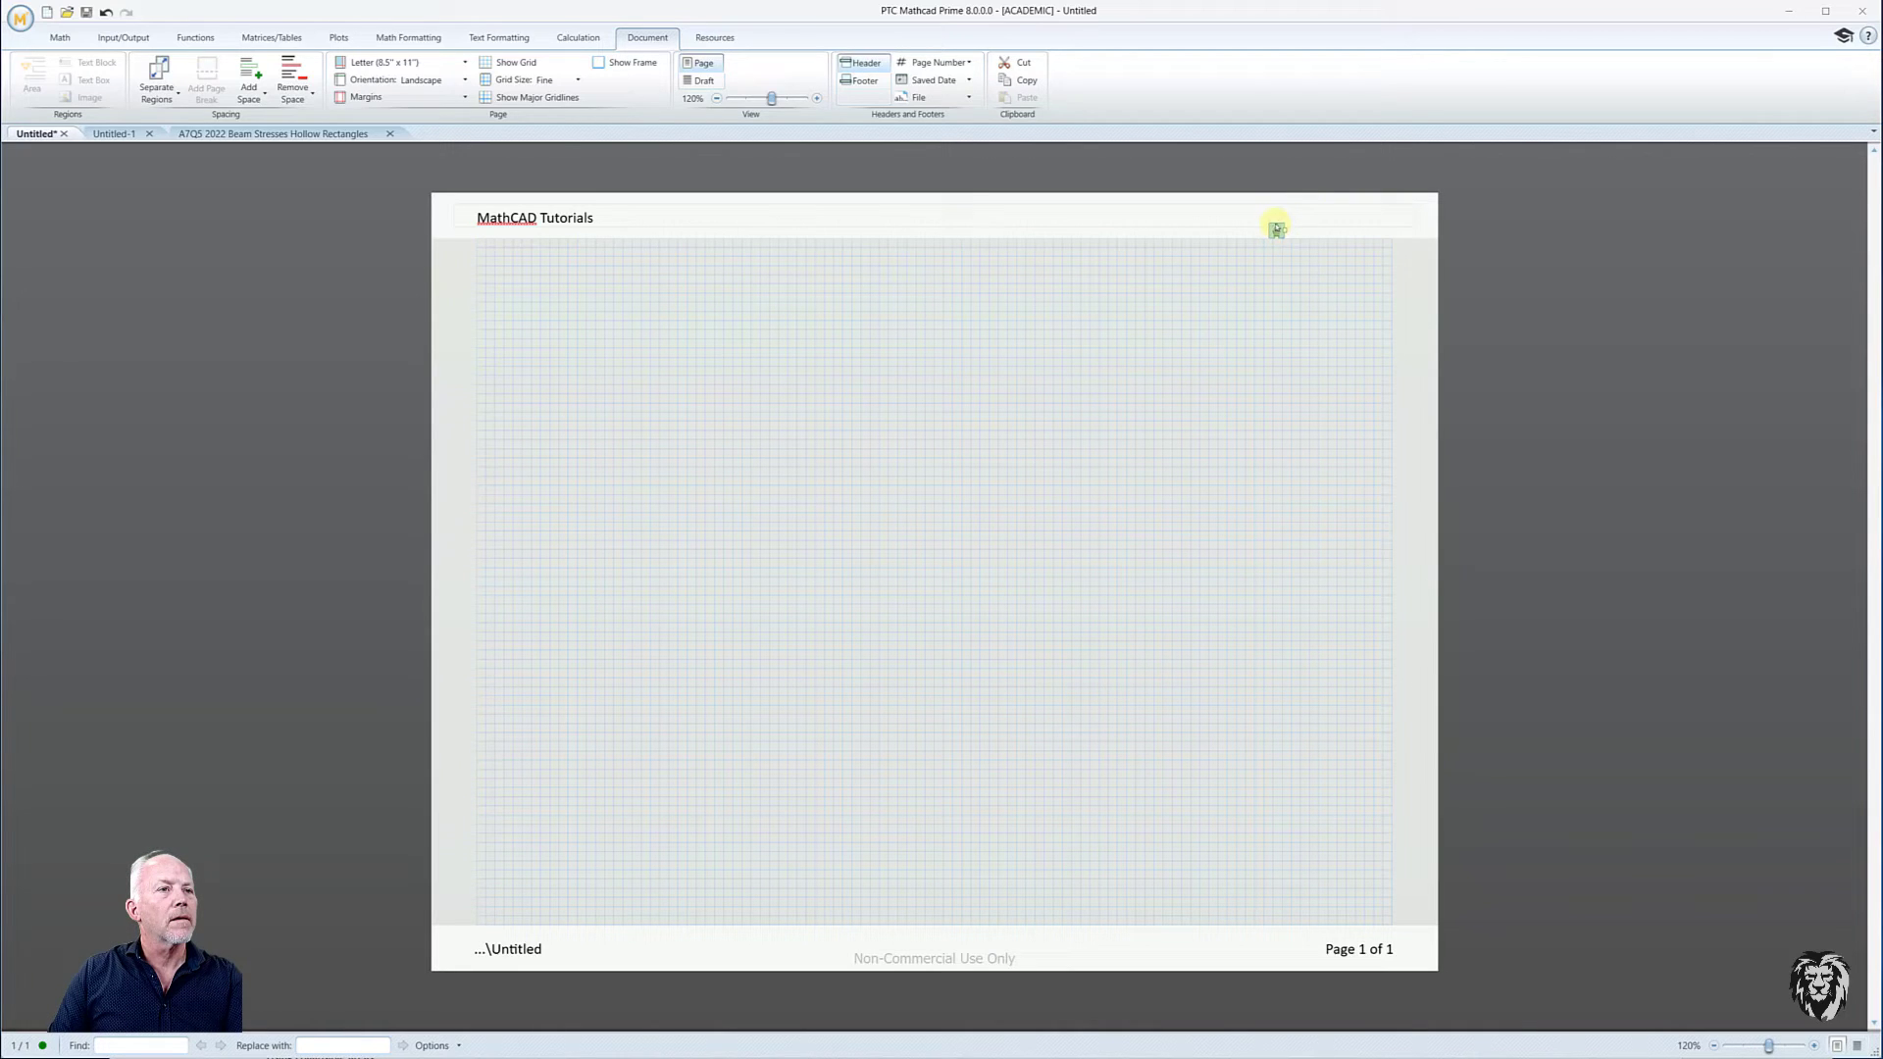
{"action": "left_click", "coordinate": [1367, 217]}
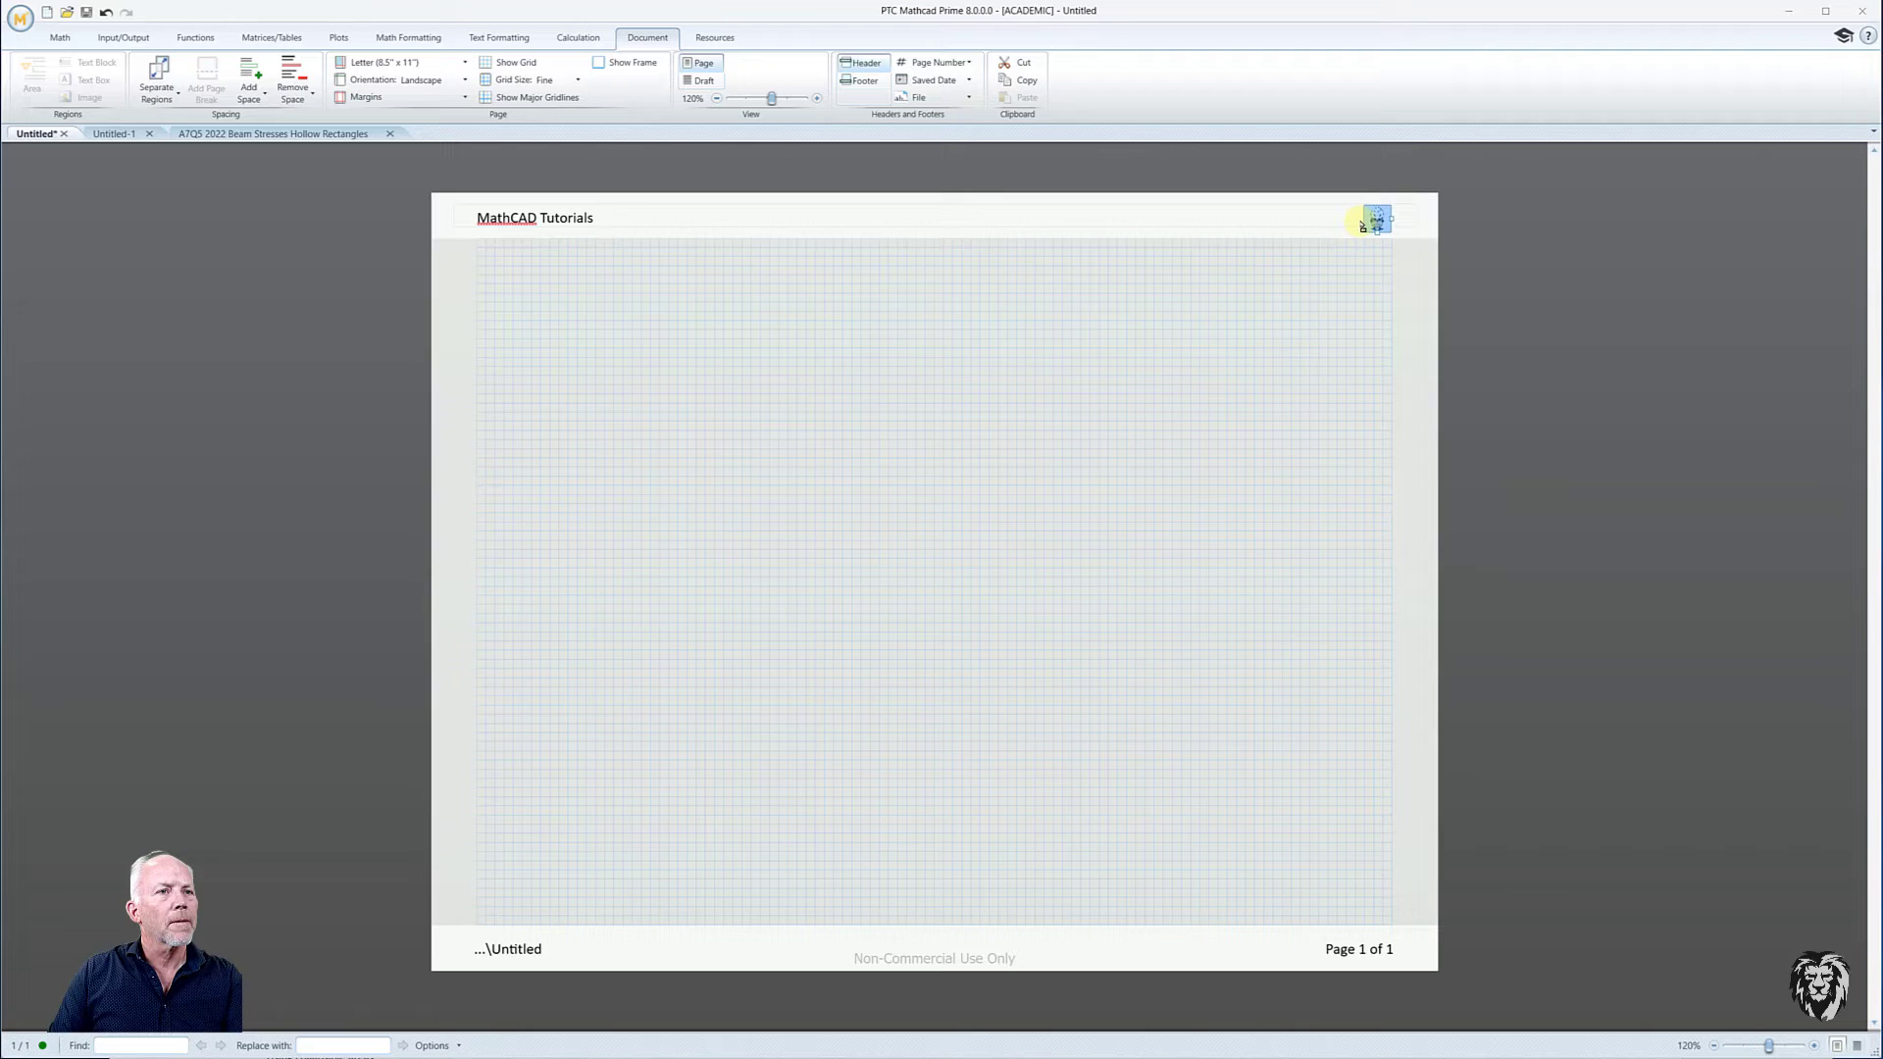
{"action": "left_click", "coordinate": [1324, 216]}
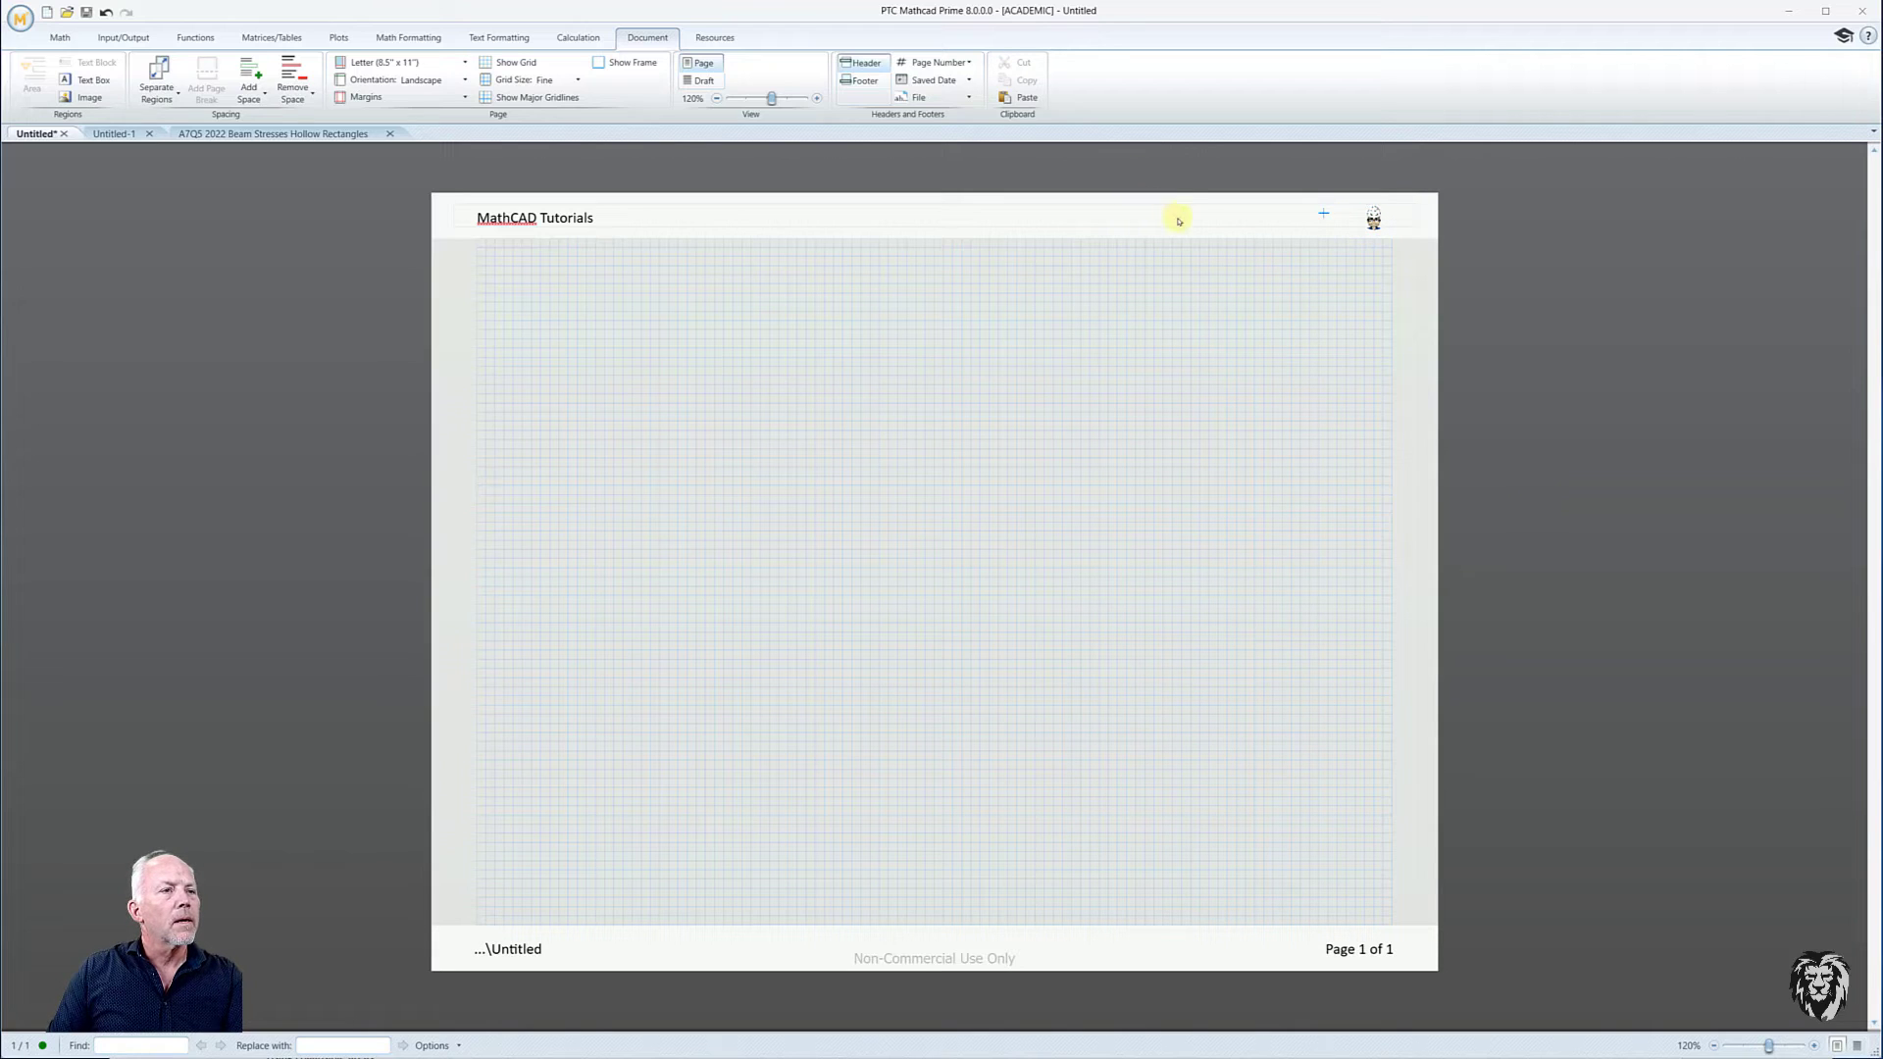
{"action": "type", "text": "© Dr. Pat Heffernan, 2022"}
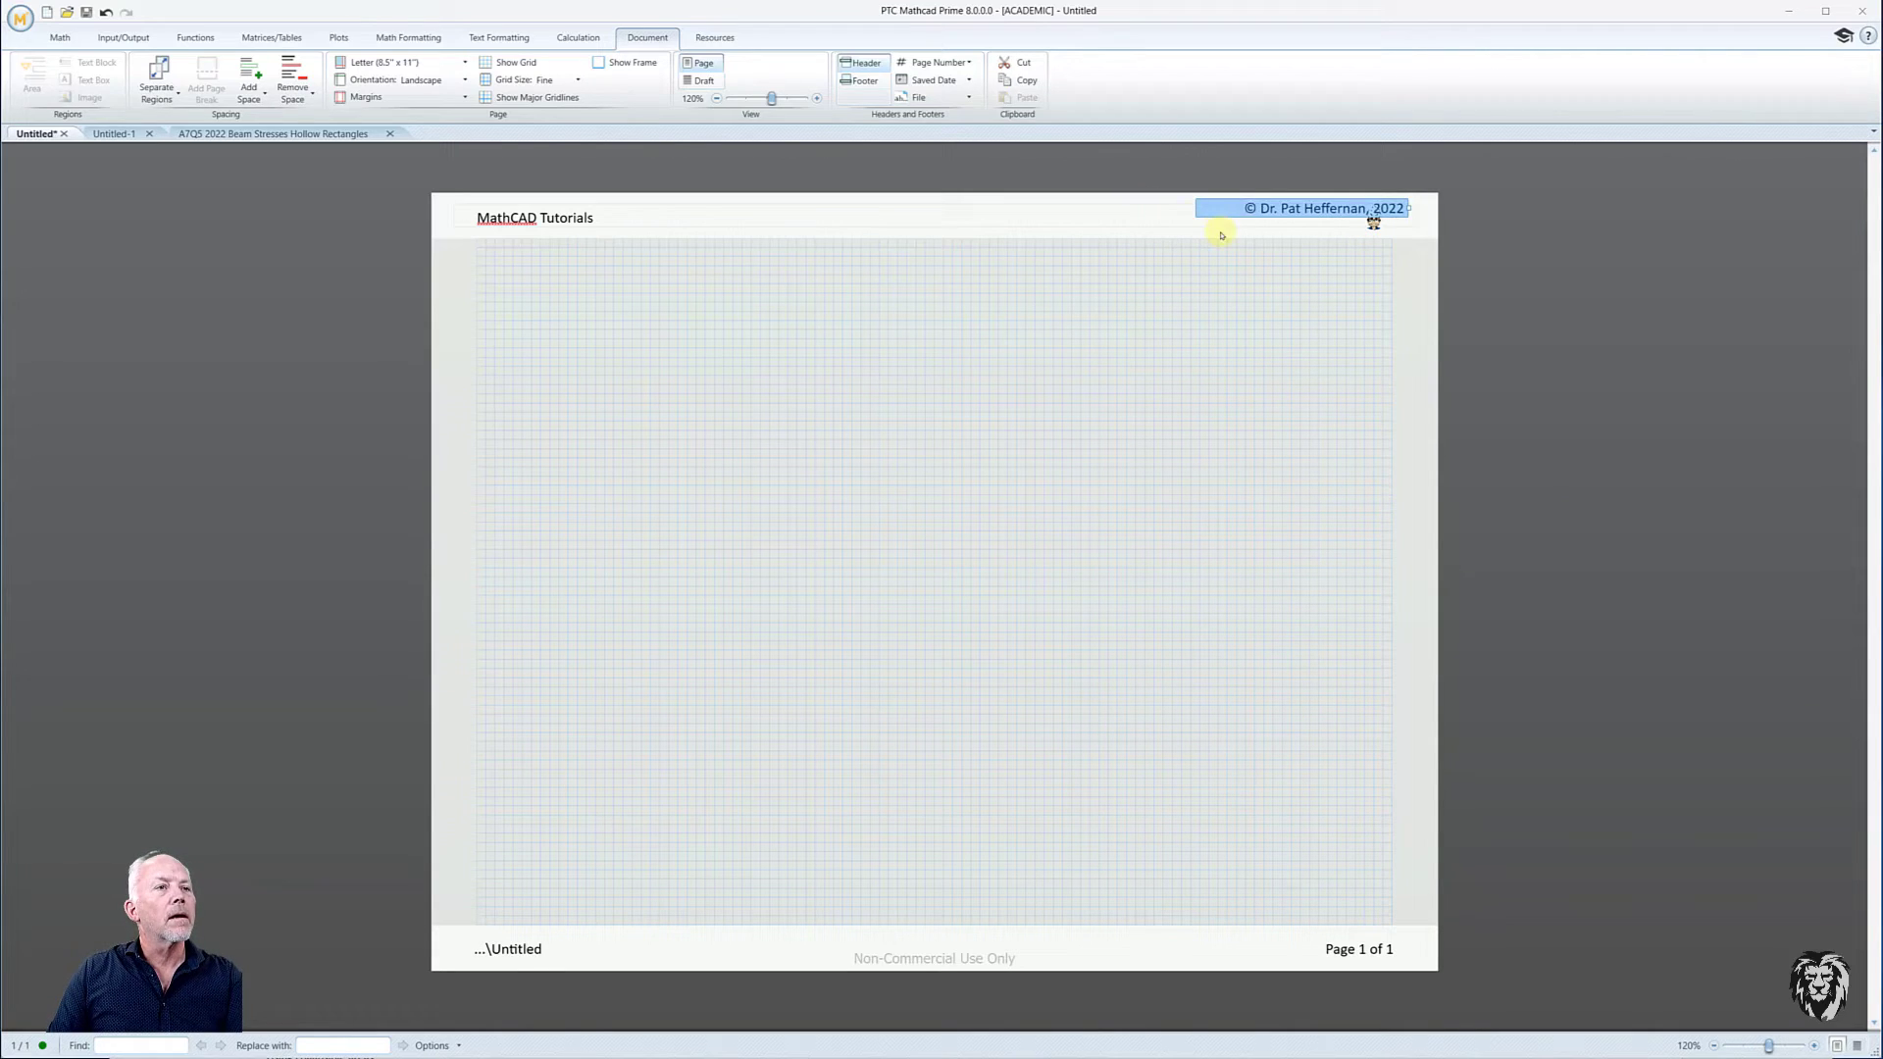
{"action": "left_click_drag", "start_coordinate": [1225, 213], "coordinate": [1190, 211]}
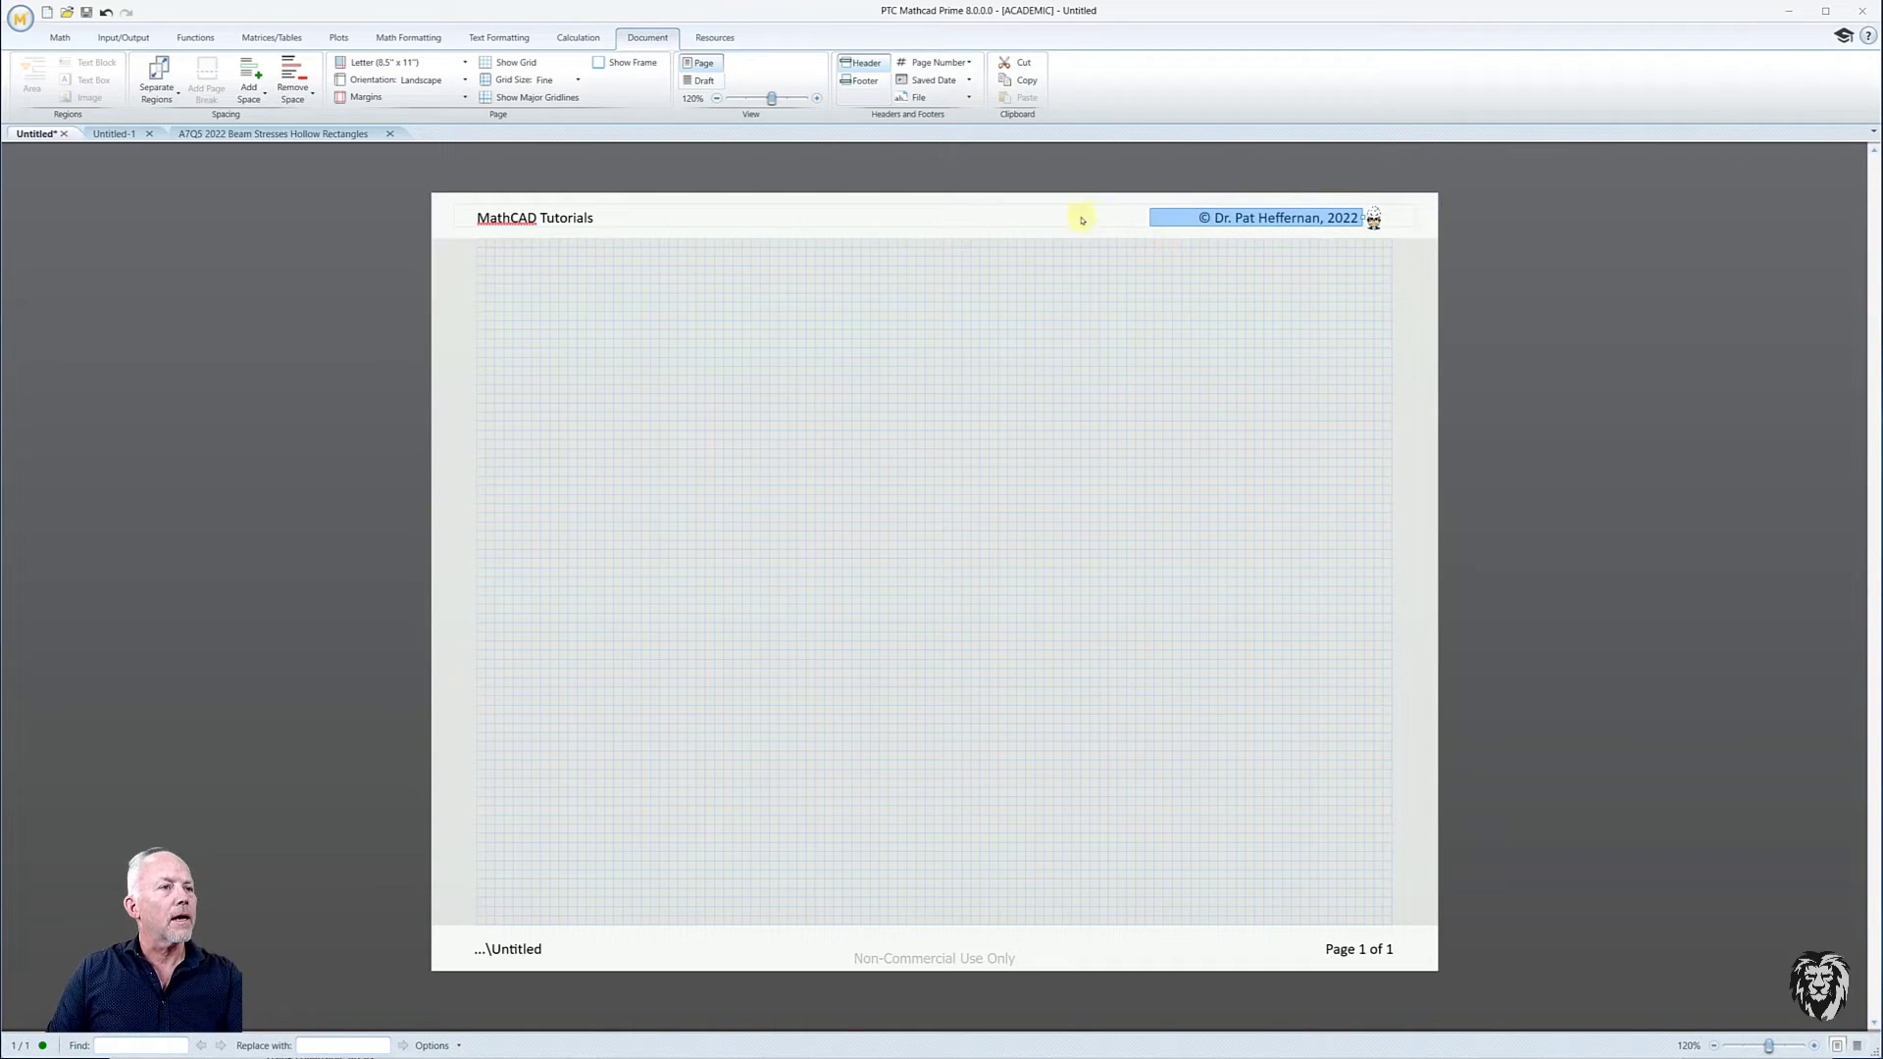
{"action": "left_click", "coordinate": [511, 408]}
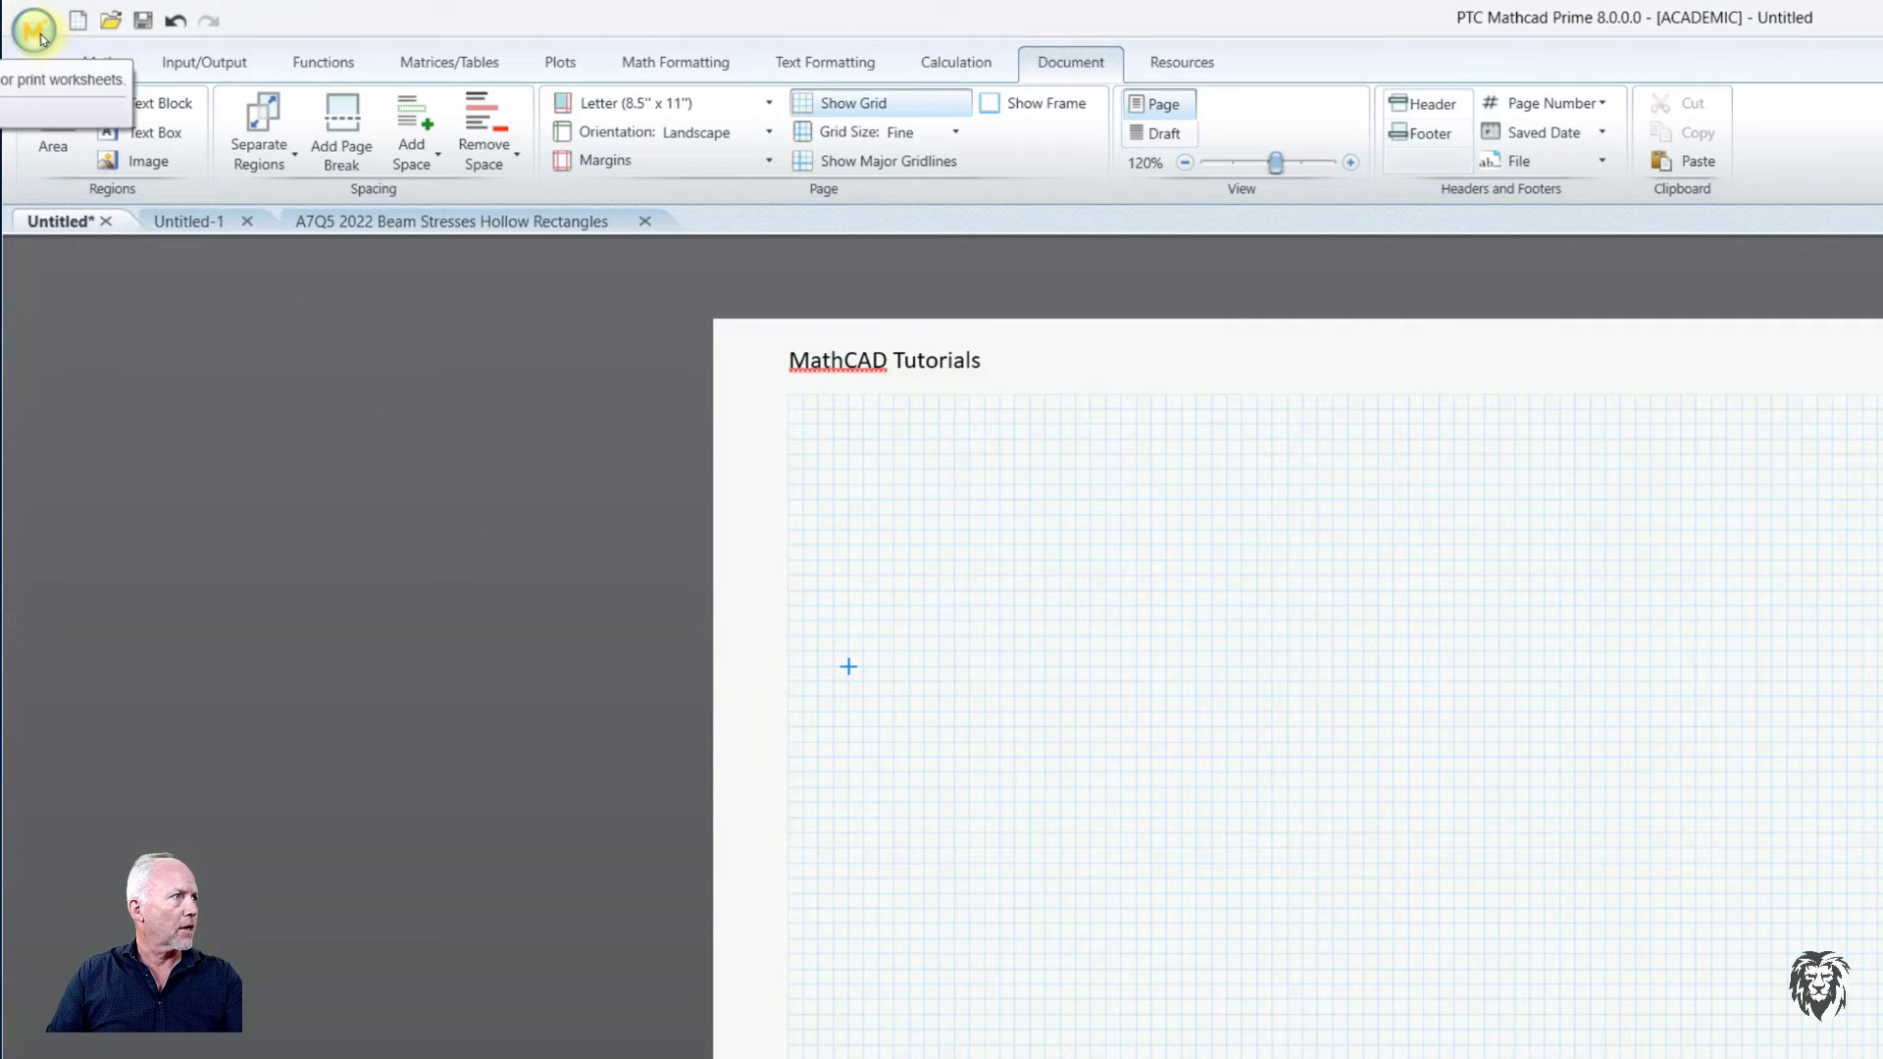
- Save the worksheet as template 'Tutorial Template.mctx' in My Templates
{"action": "left_click", "coordinate": [34, 37]}
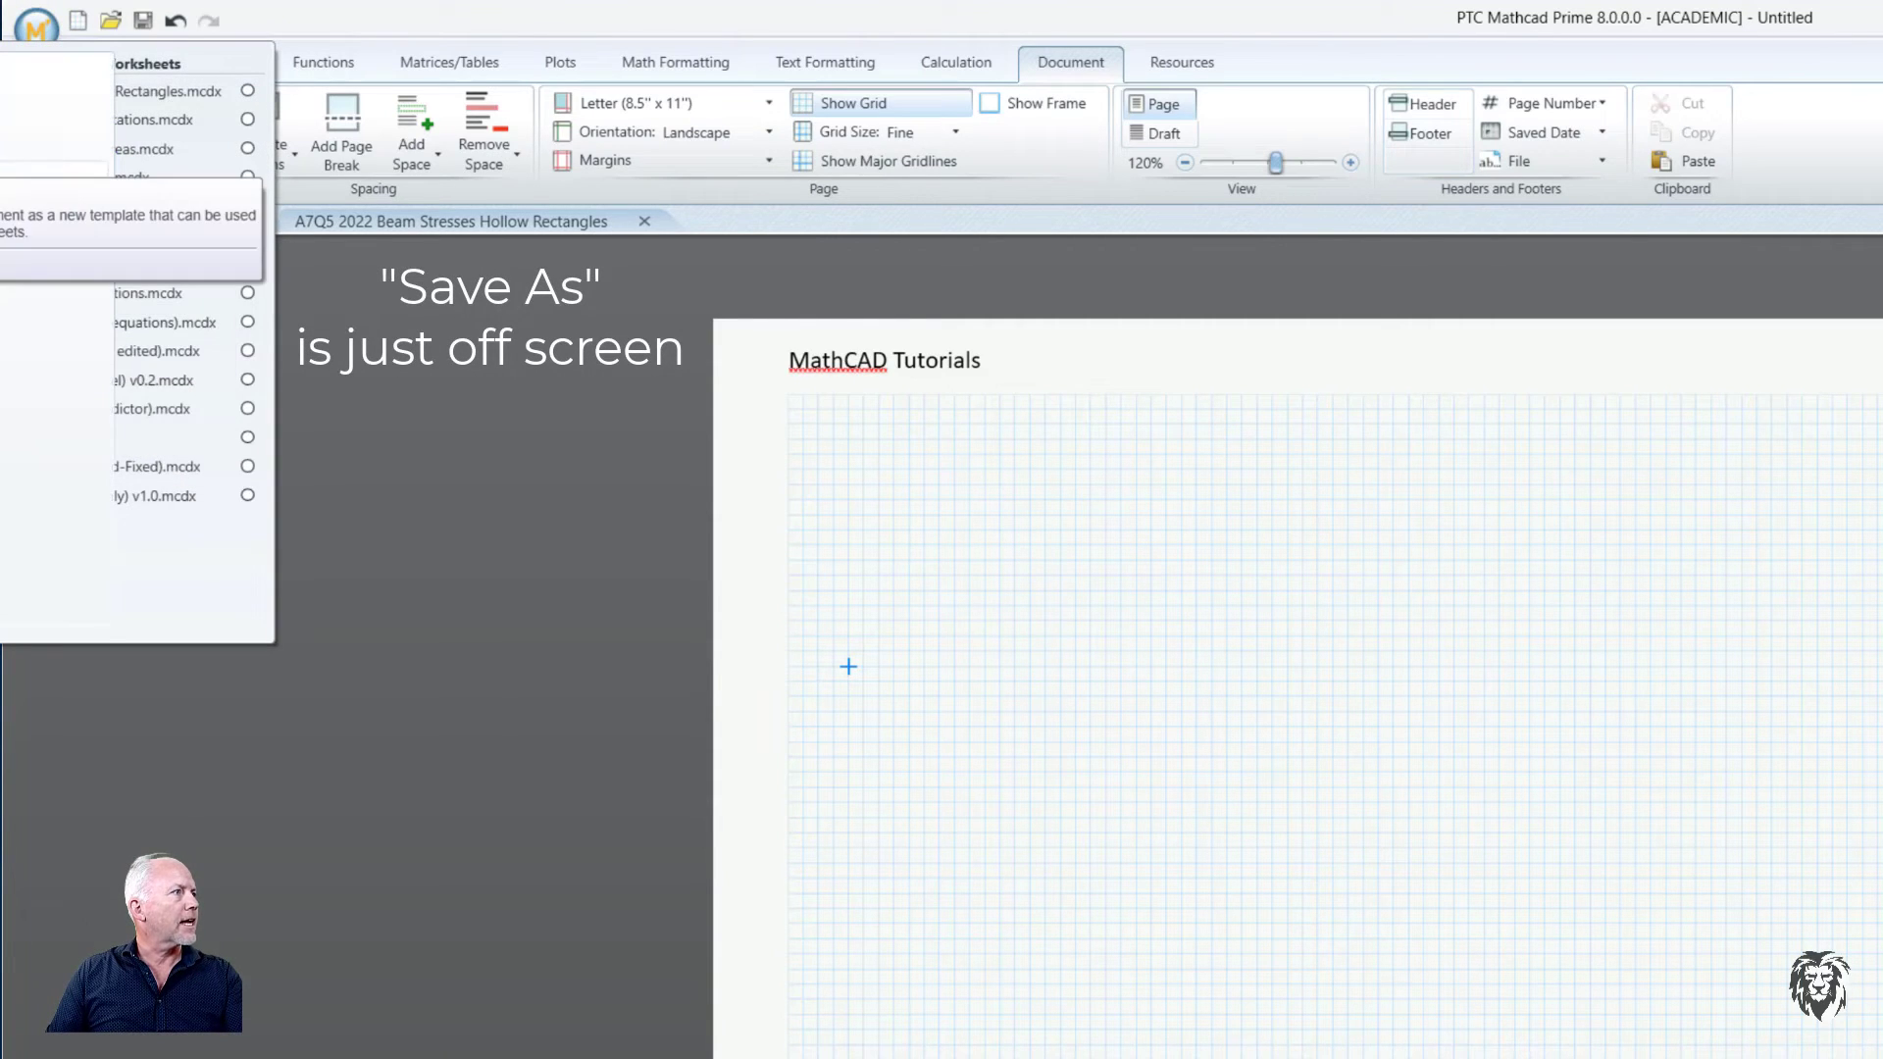
{"action": "left_click", "coordinate": [54, 132]}
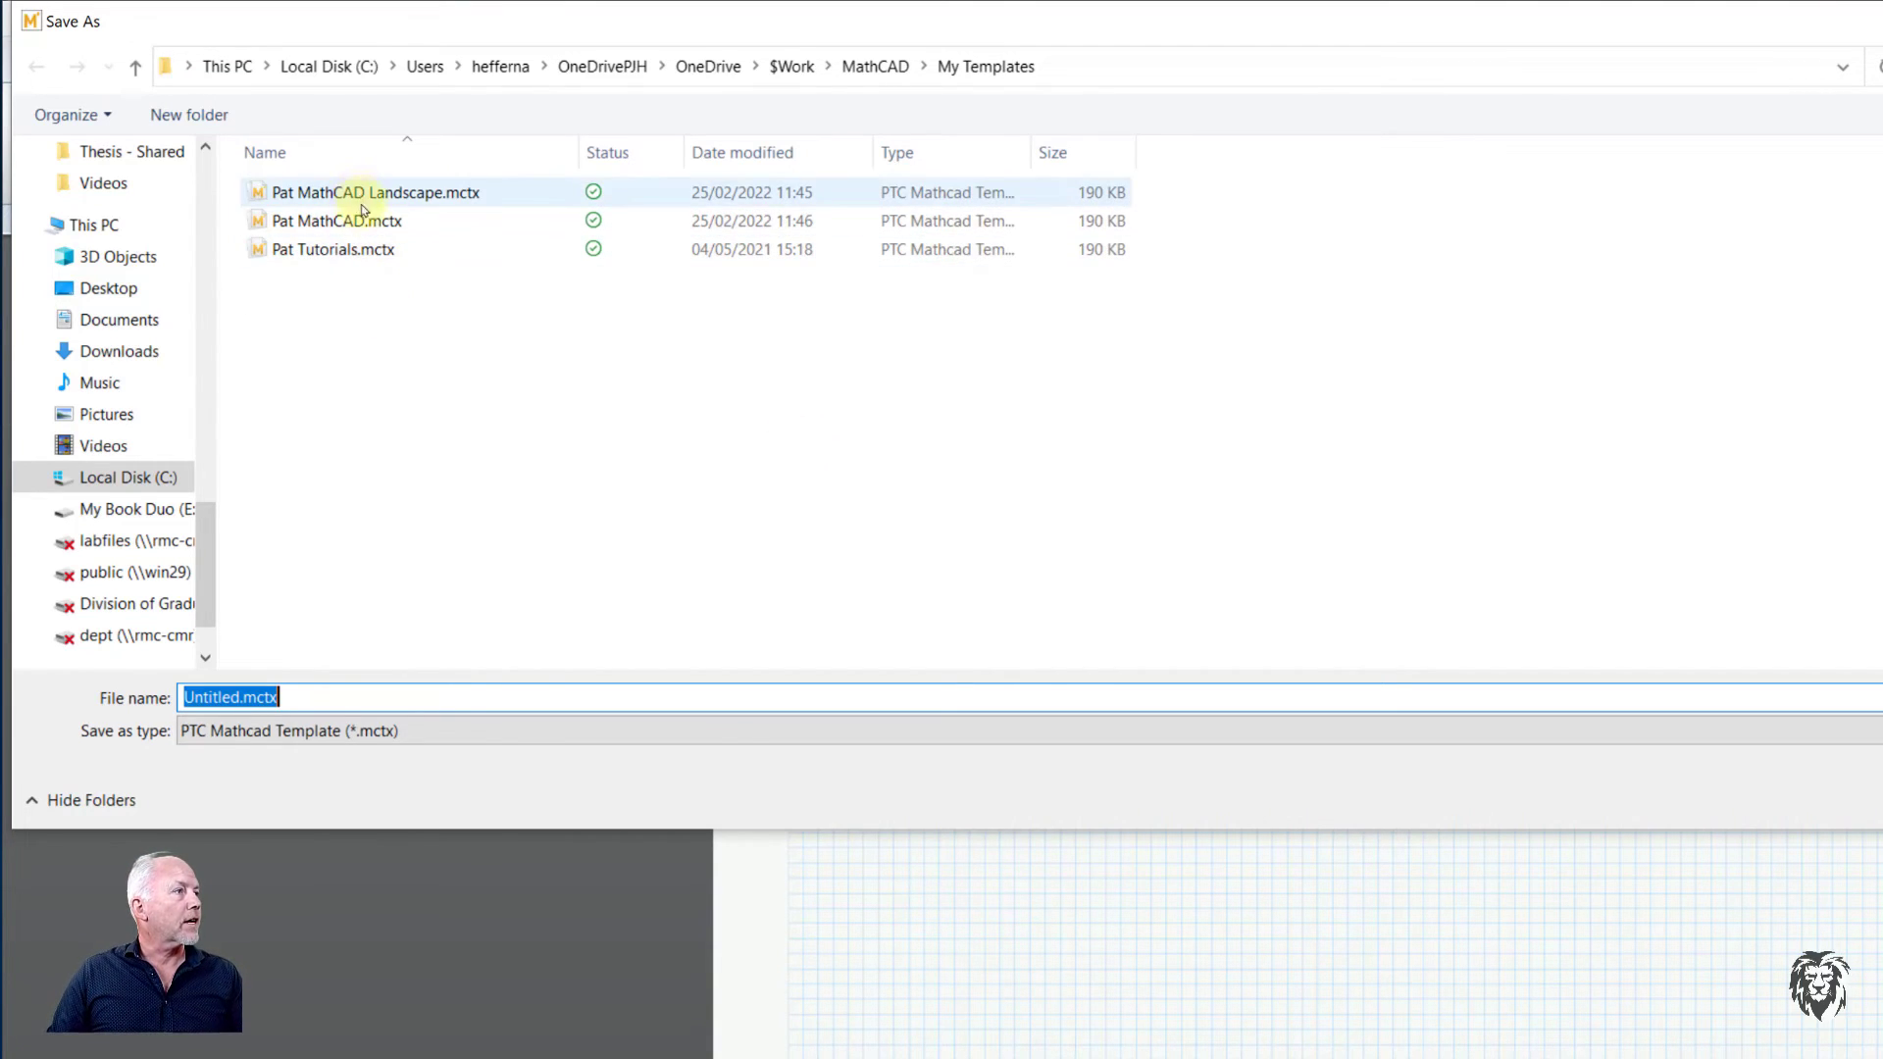
{"action": "left_click", "coordinate": [245, 697]}
{"action": "left_click_drag", "start_coordinate": [241, 698], "coordinate": [78, 685]}
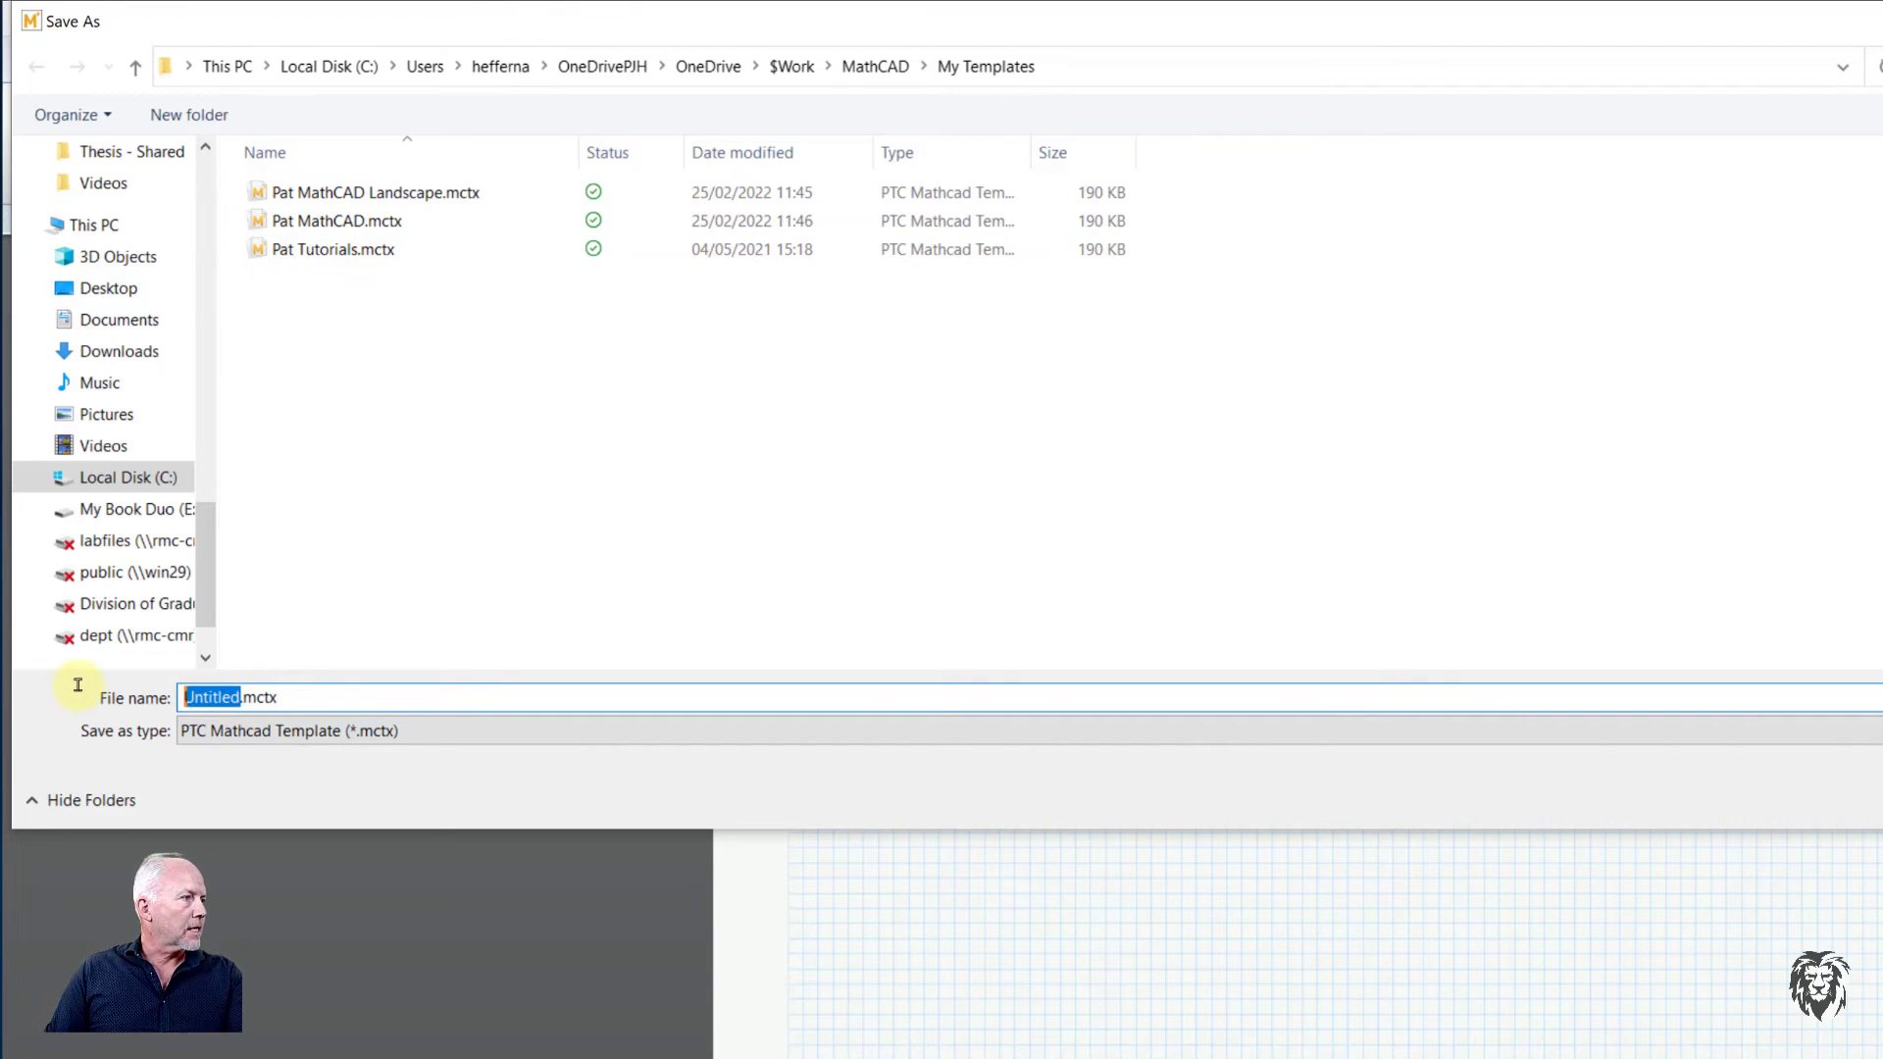
{"action": "type", "text": "Tut"}
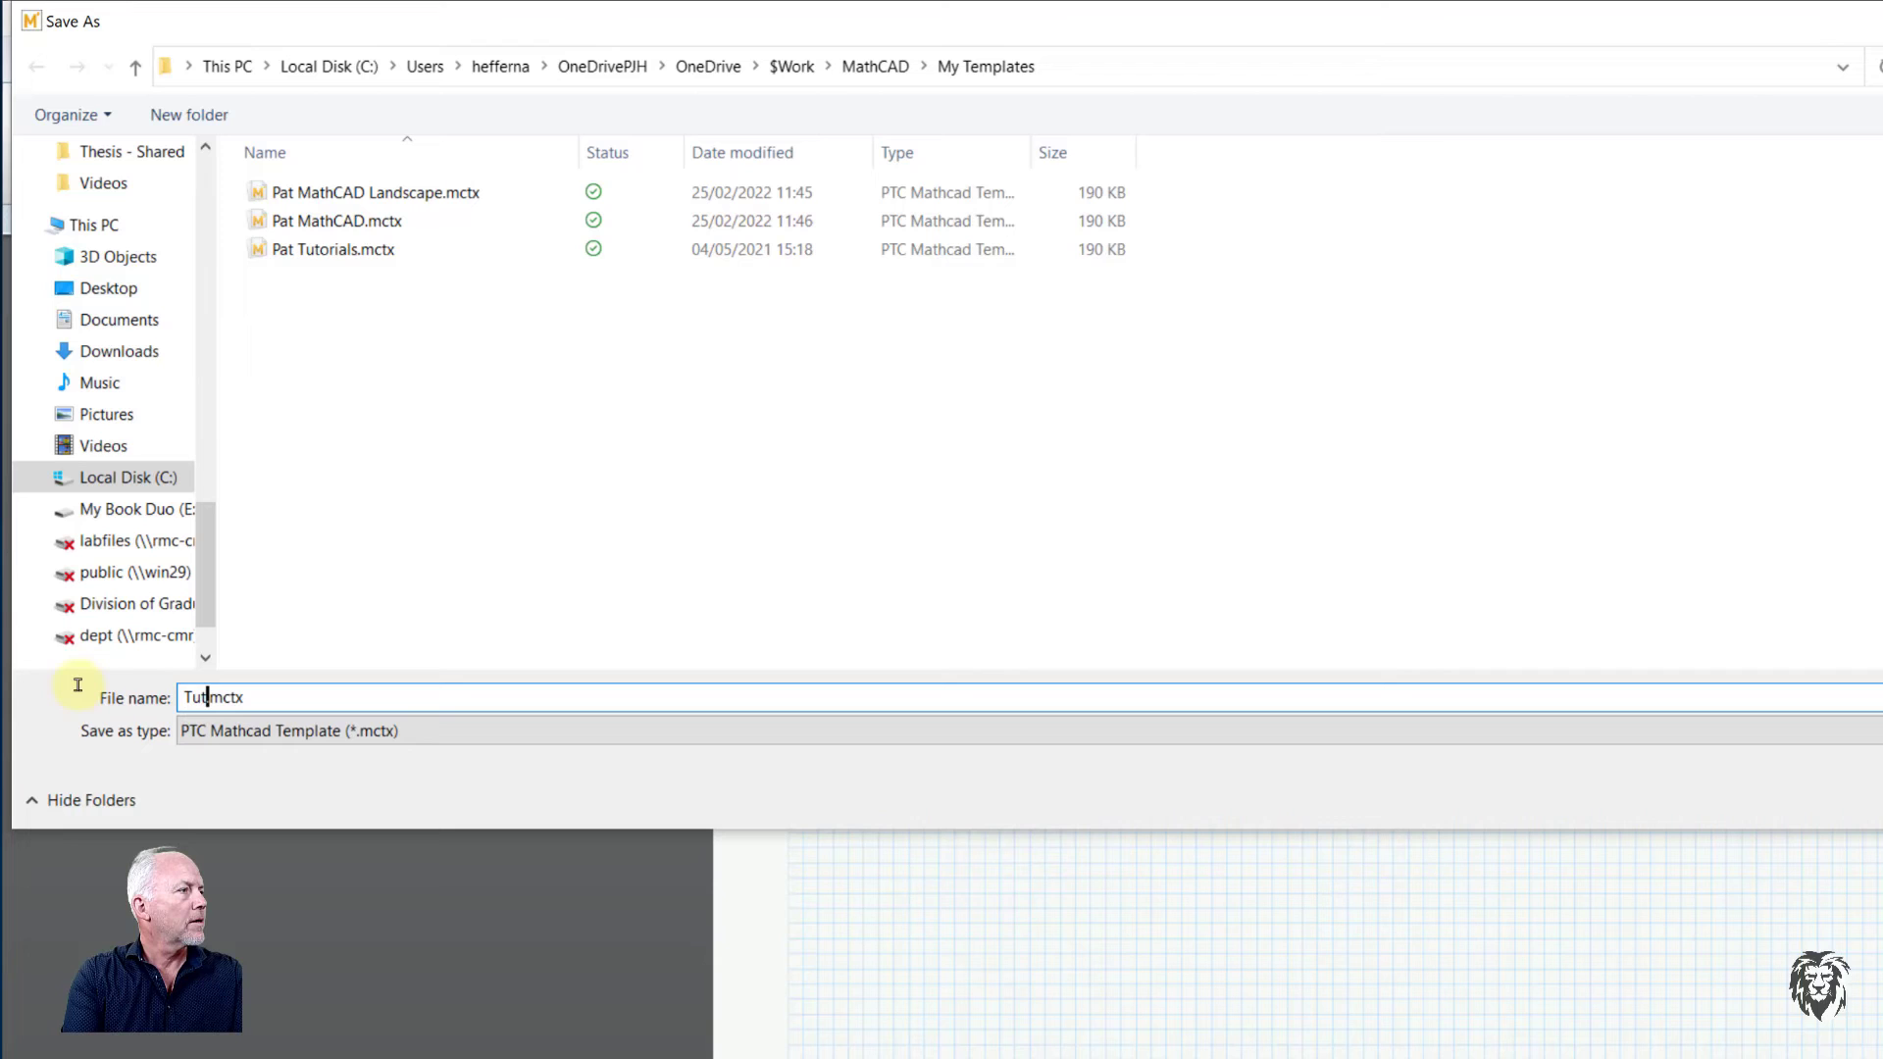
{"action": "type", "text": "orial Templ"}
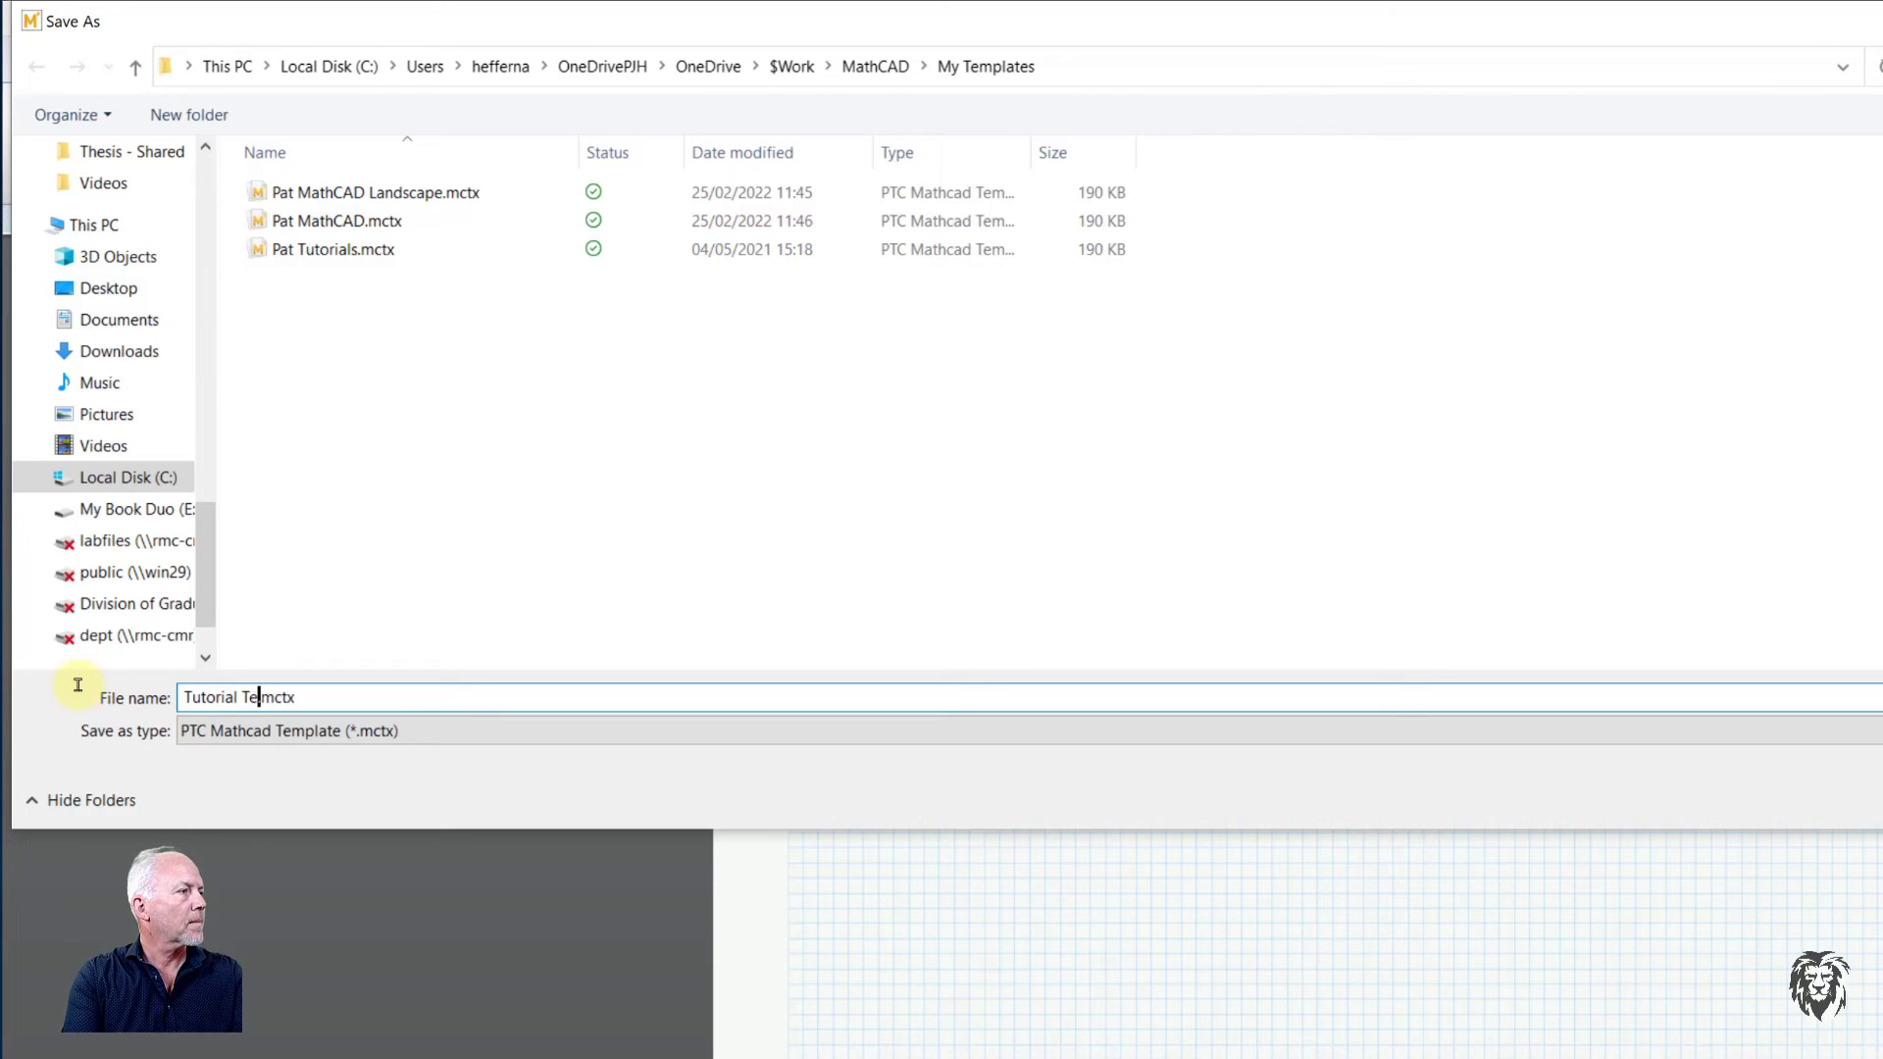
{"action": "type", "text": "ate"}
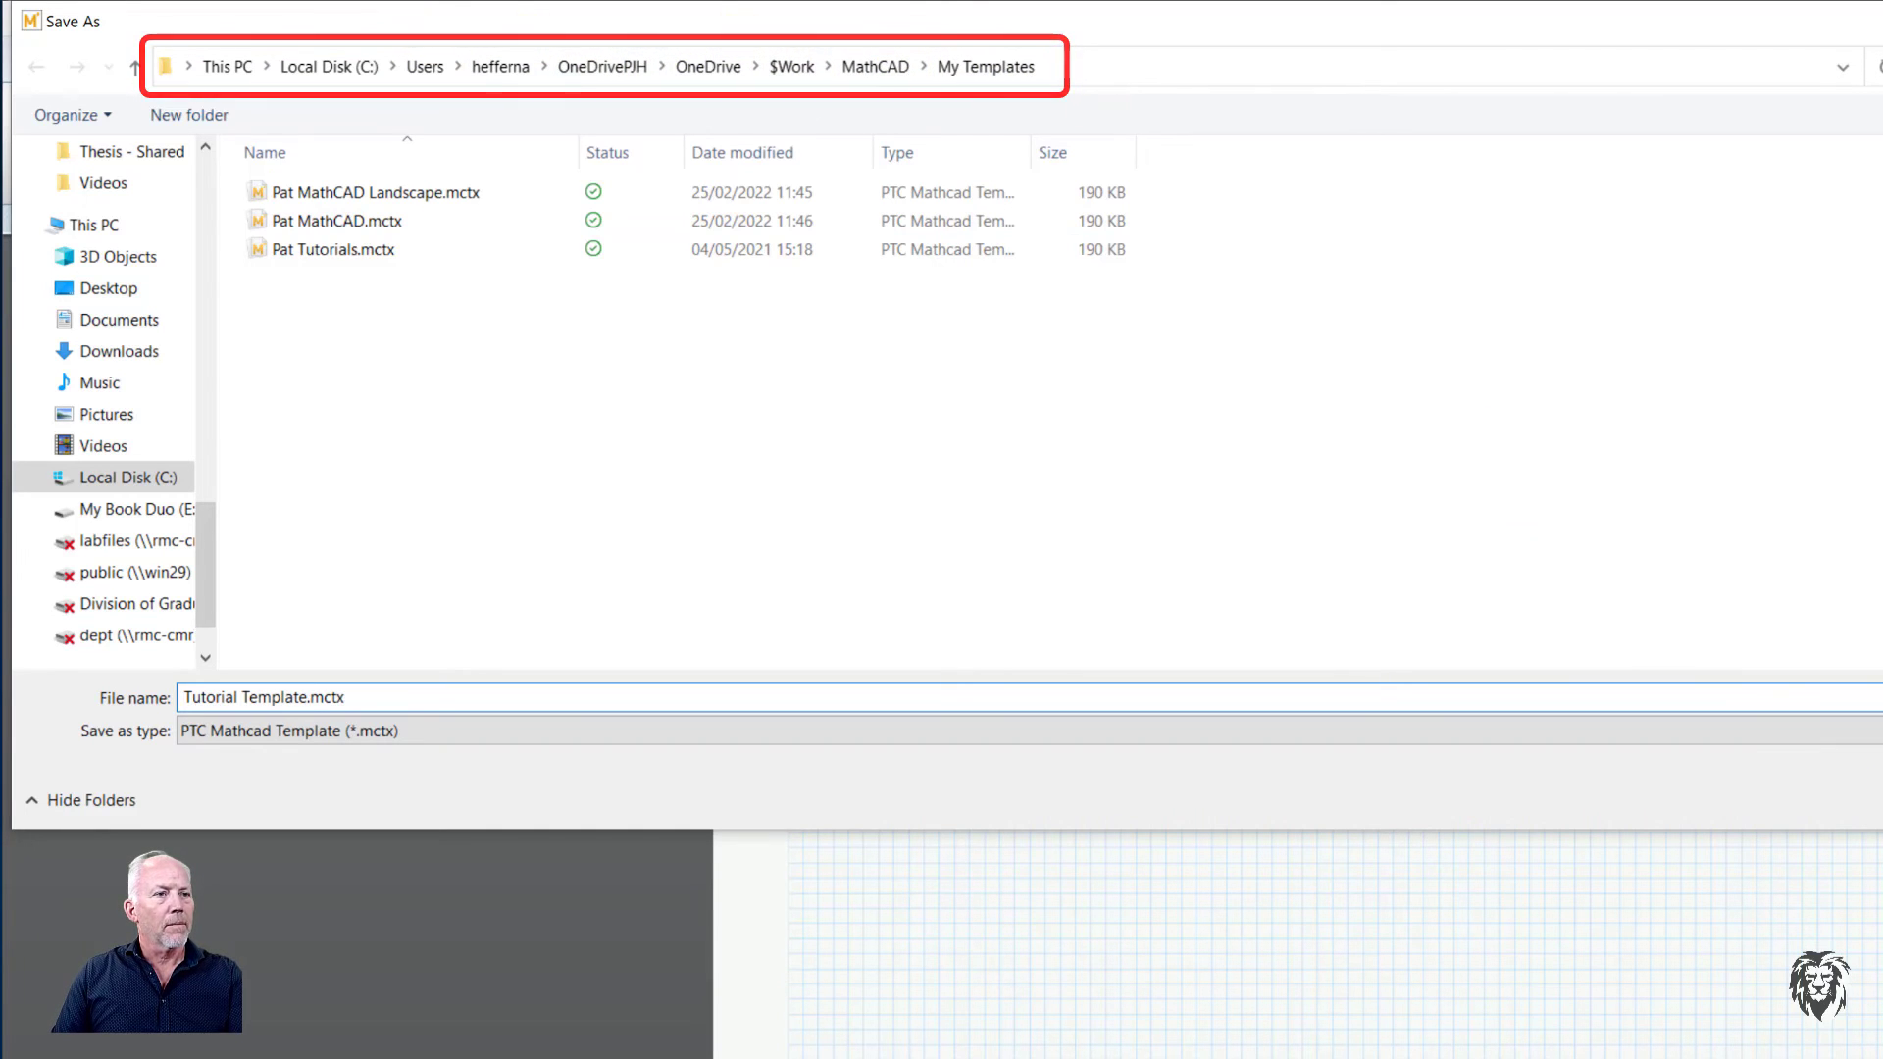
{"action": "key", "text": "Return"}
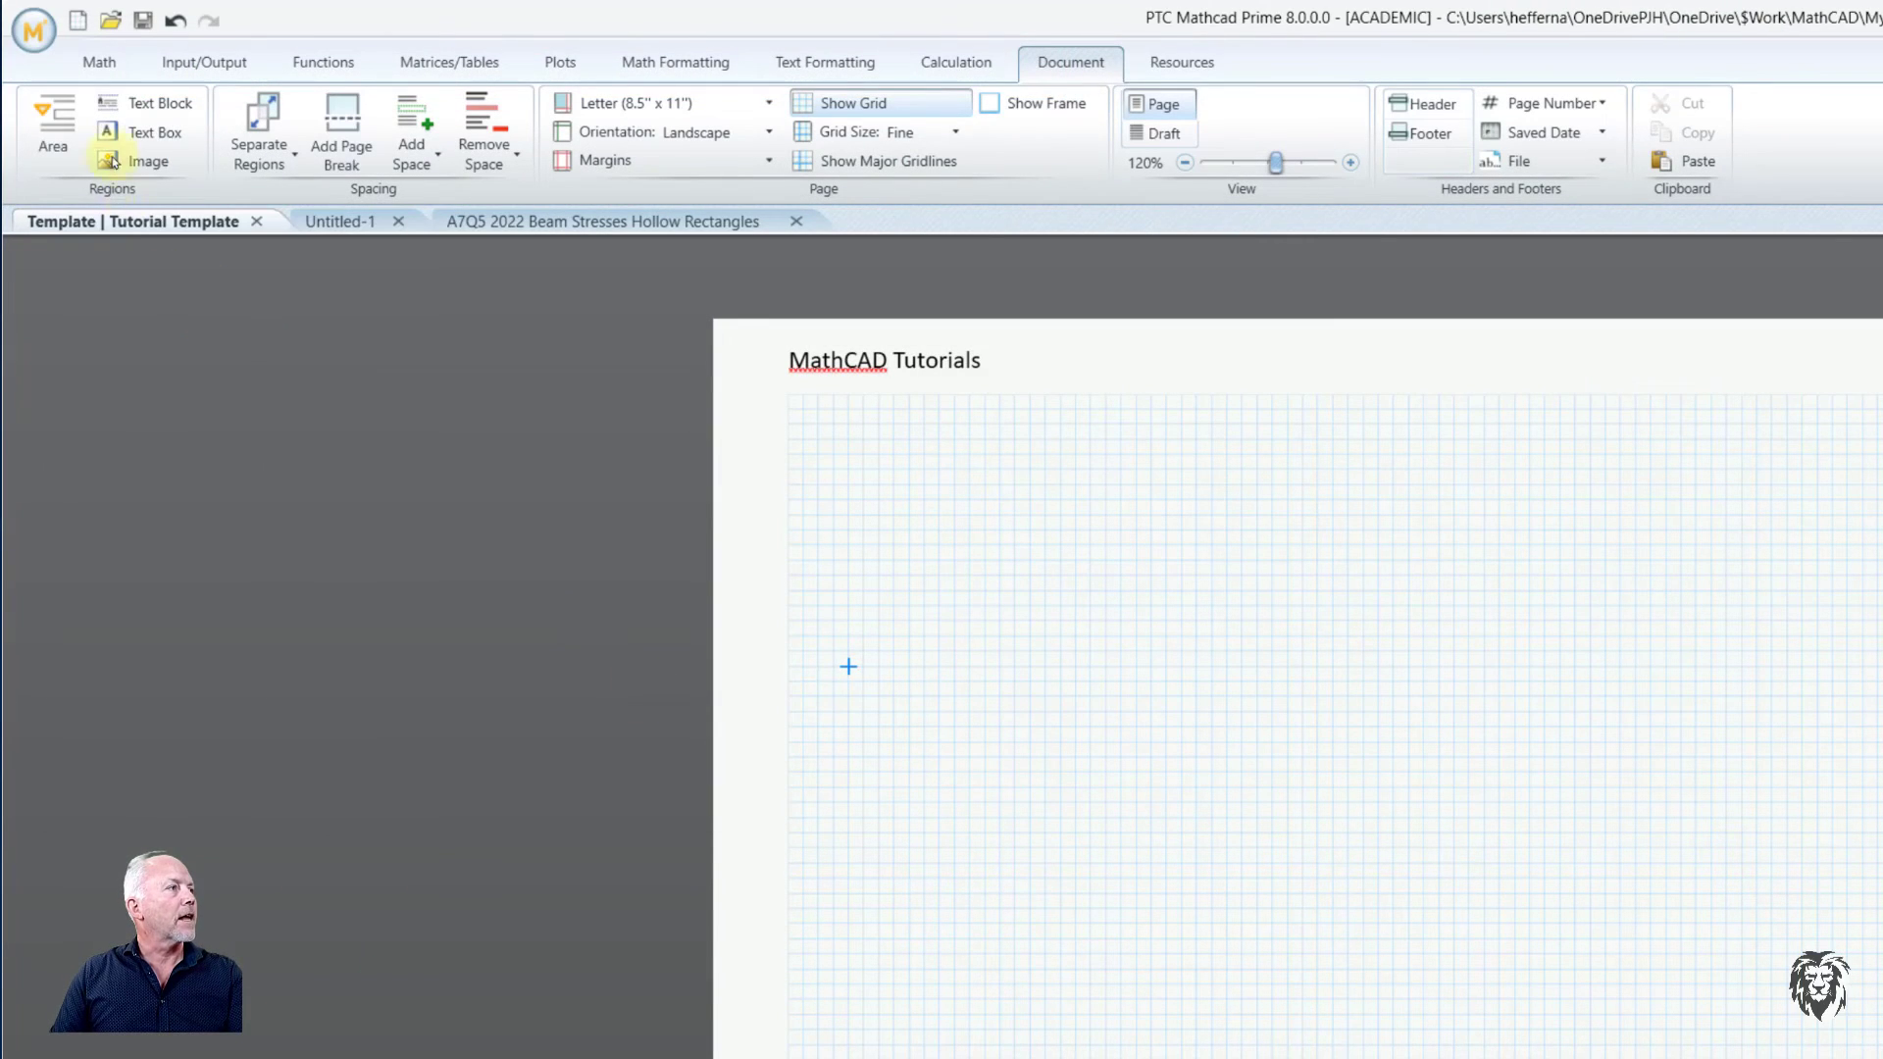
{"action": "left_click", "coordinate": [32, 29]}
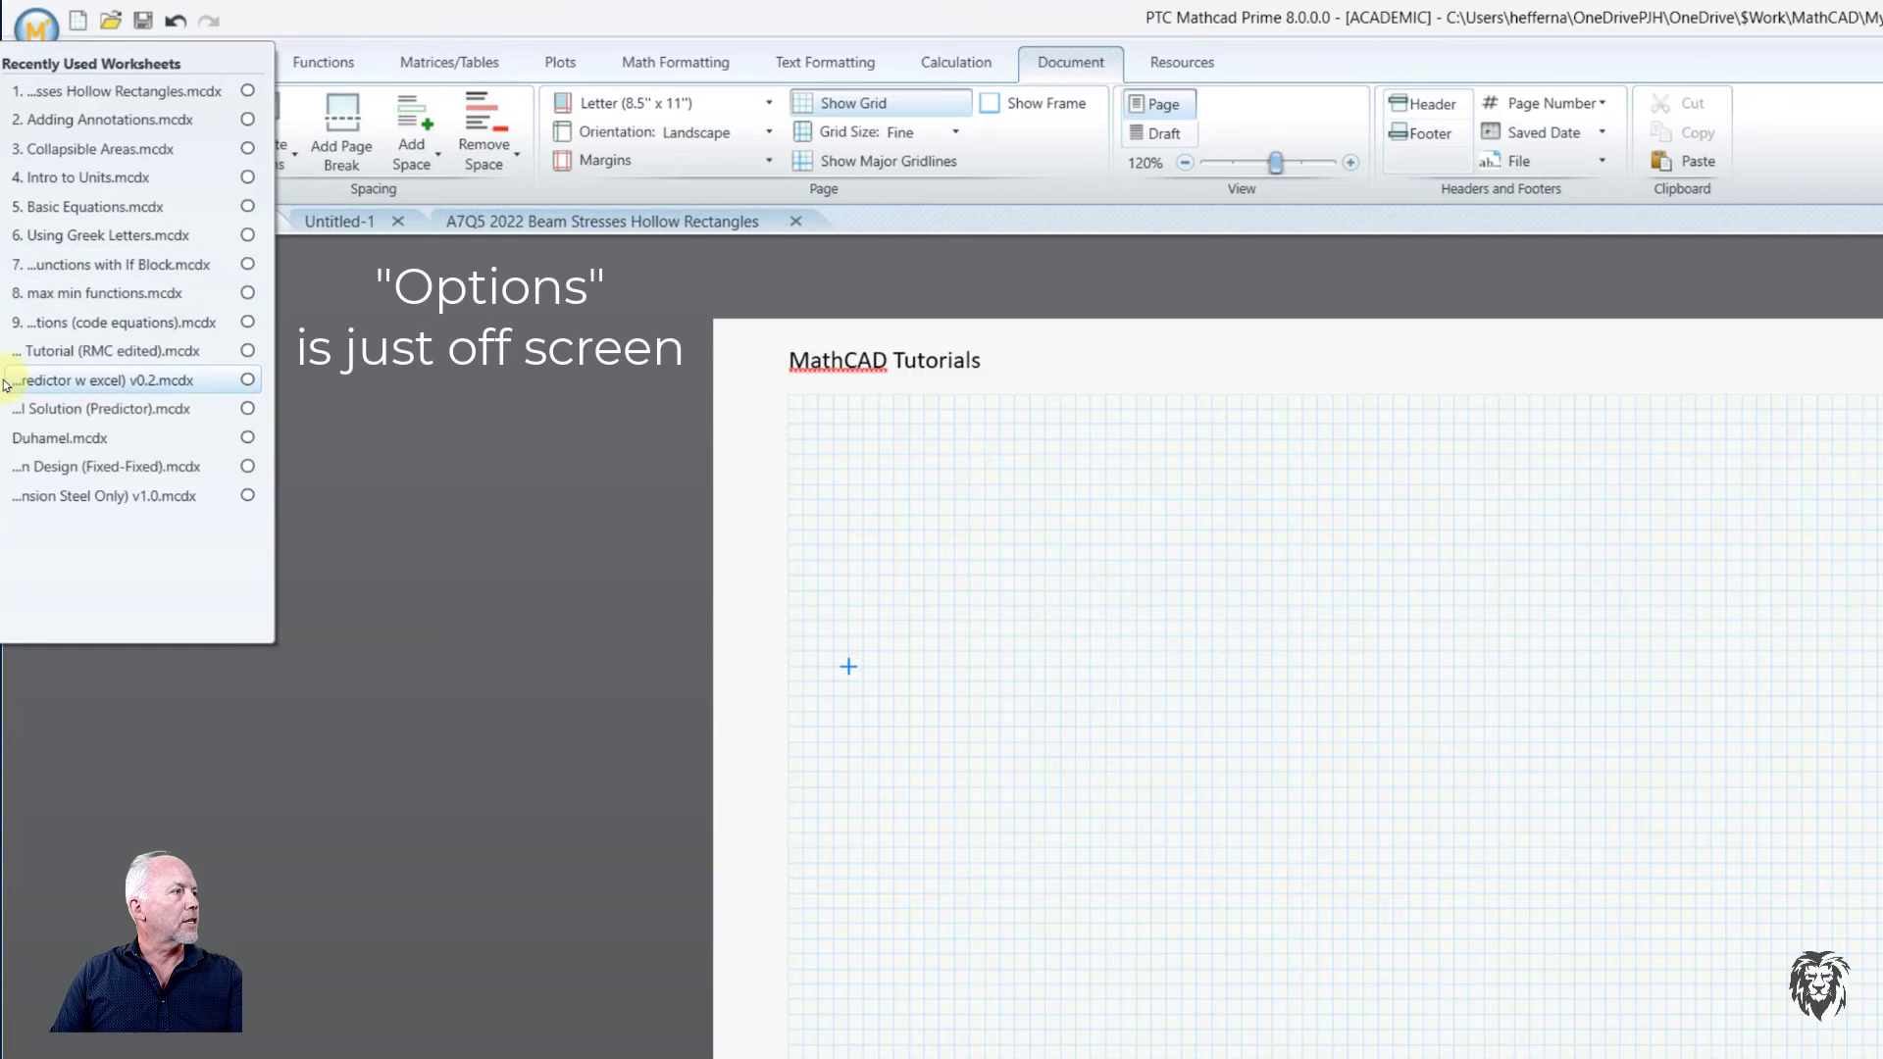
{"action": "left_click", "coordinate": [3, 453]}
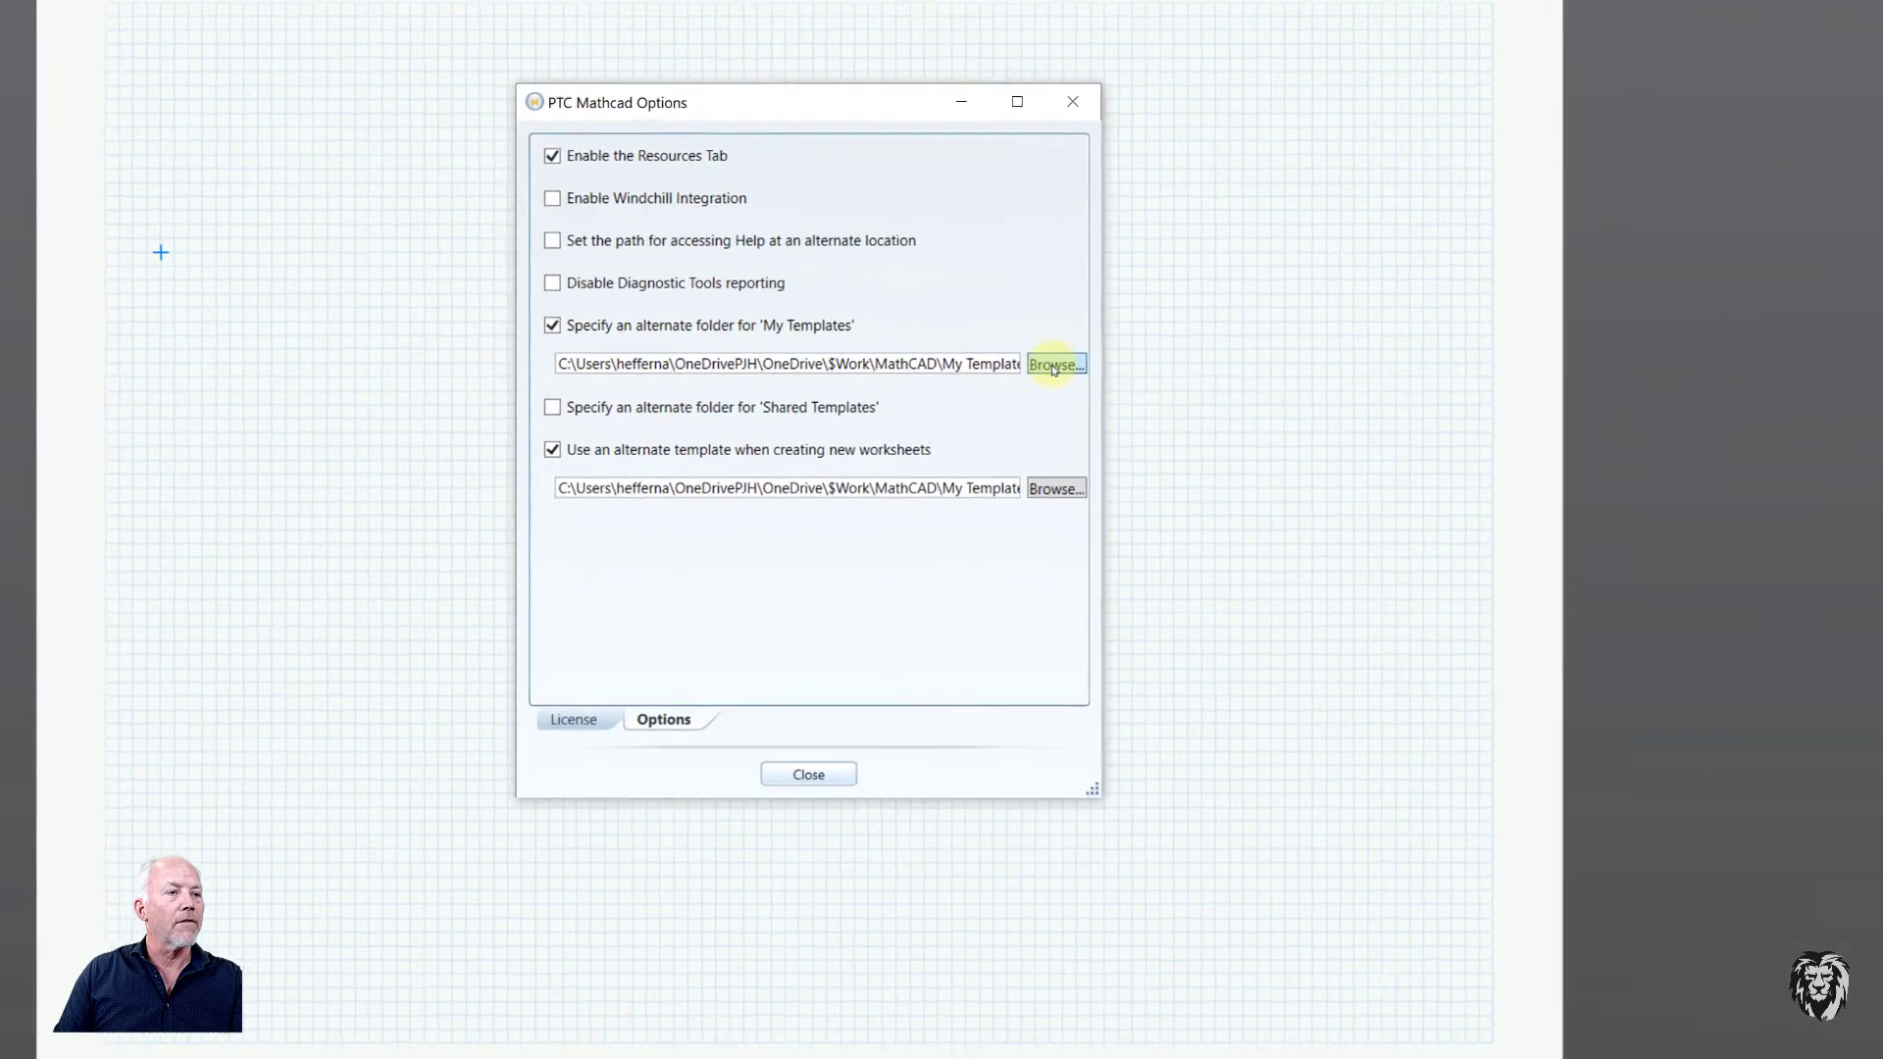
{"action": "left_click", "coordinate": [1053, 365]}
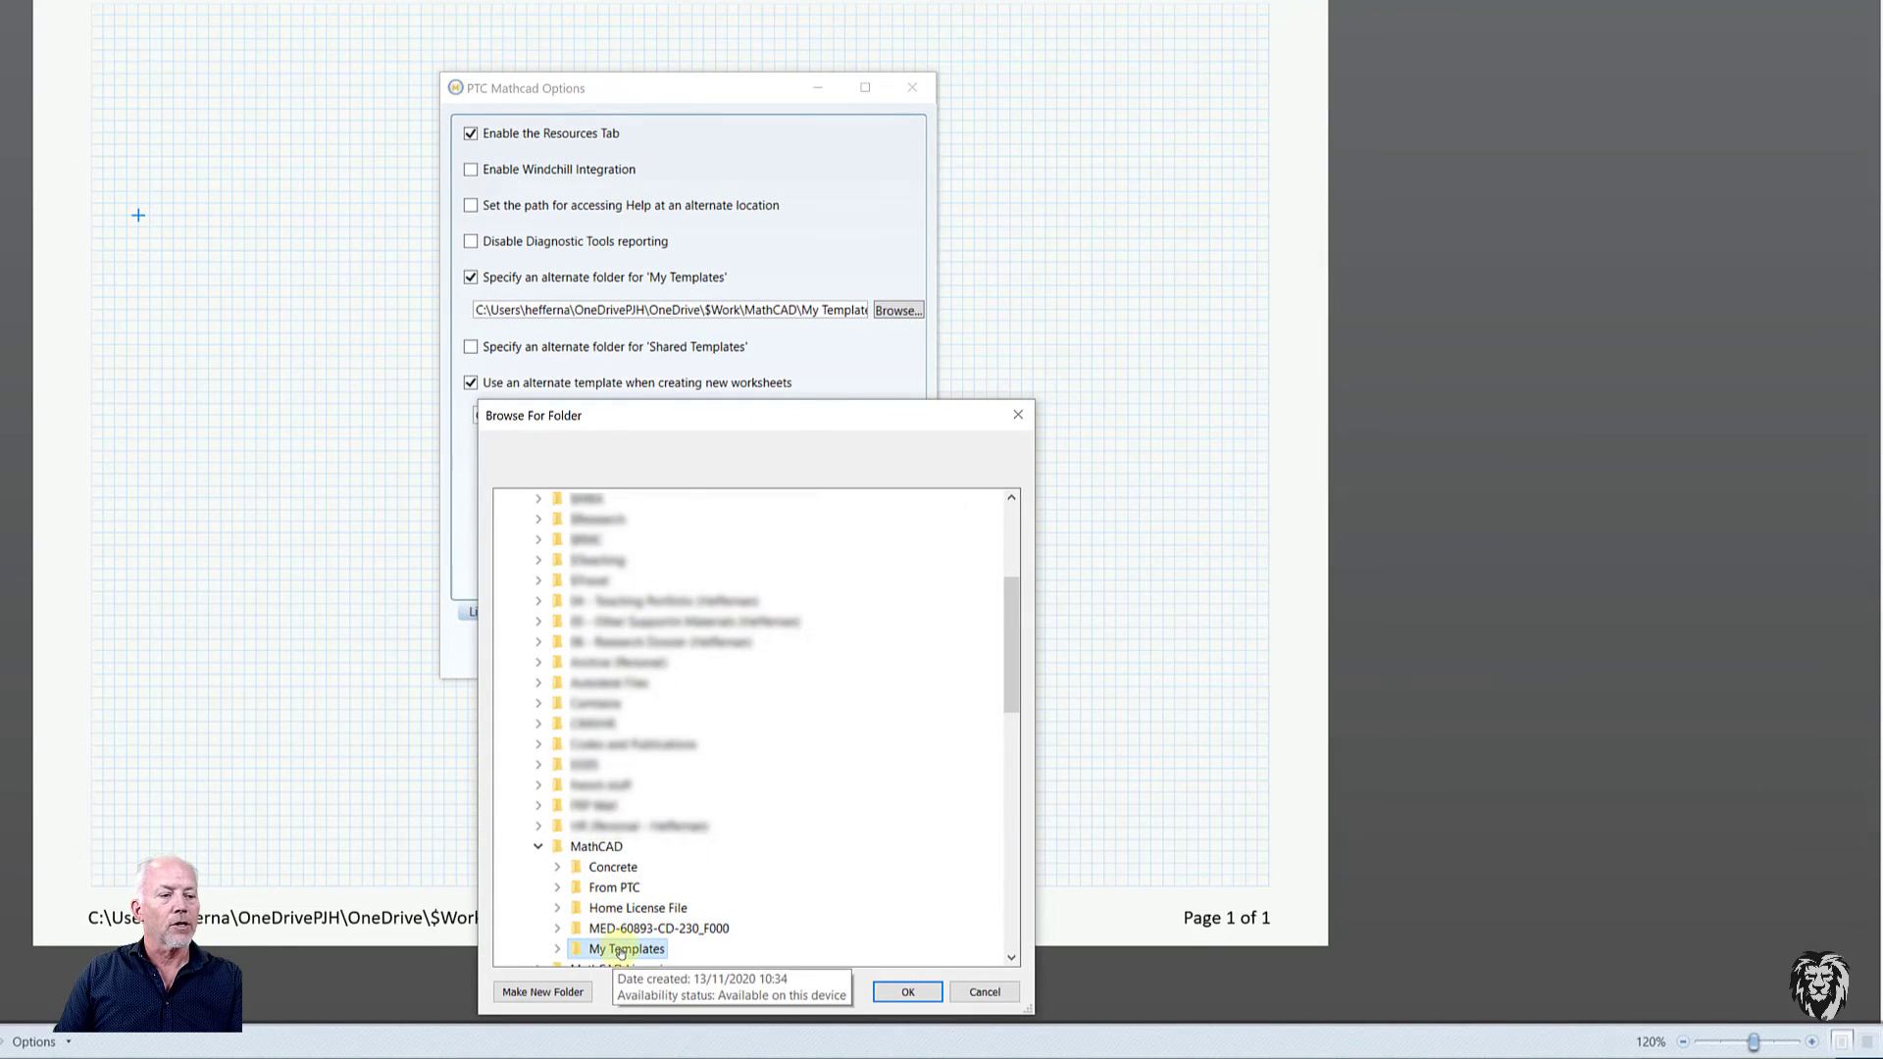
{"action": "left_click", "coordinate": [907, 992]}
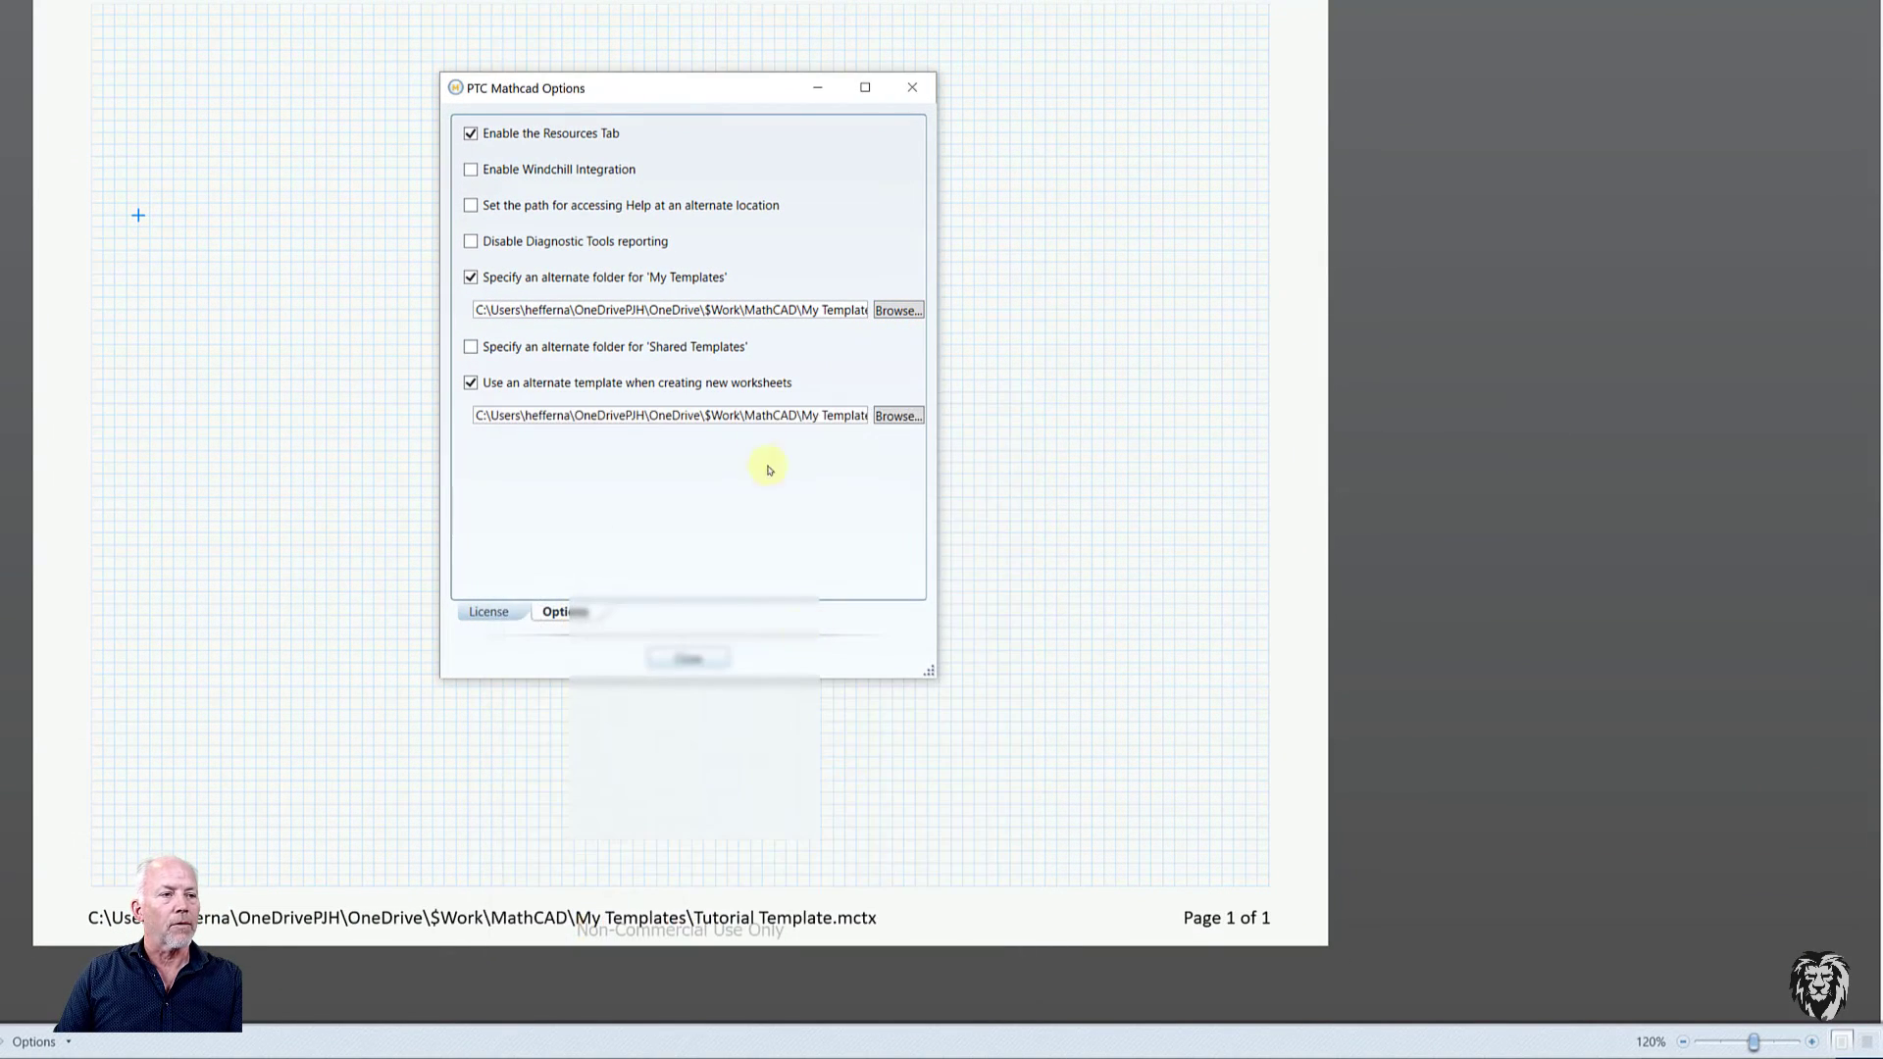
{"action": "left_click", "coordinate": [916, 420]}
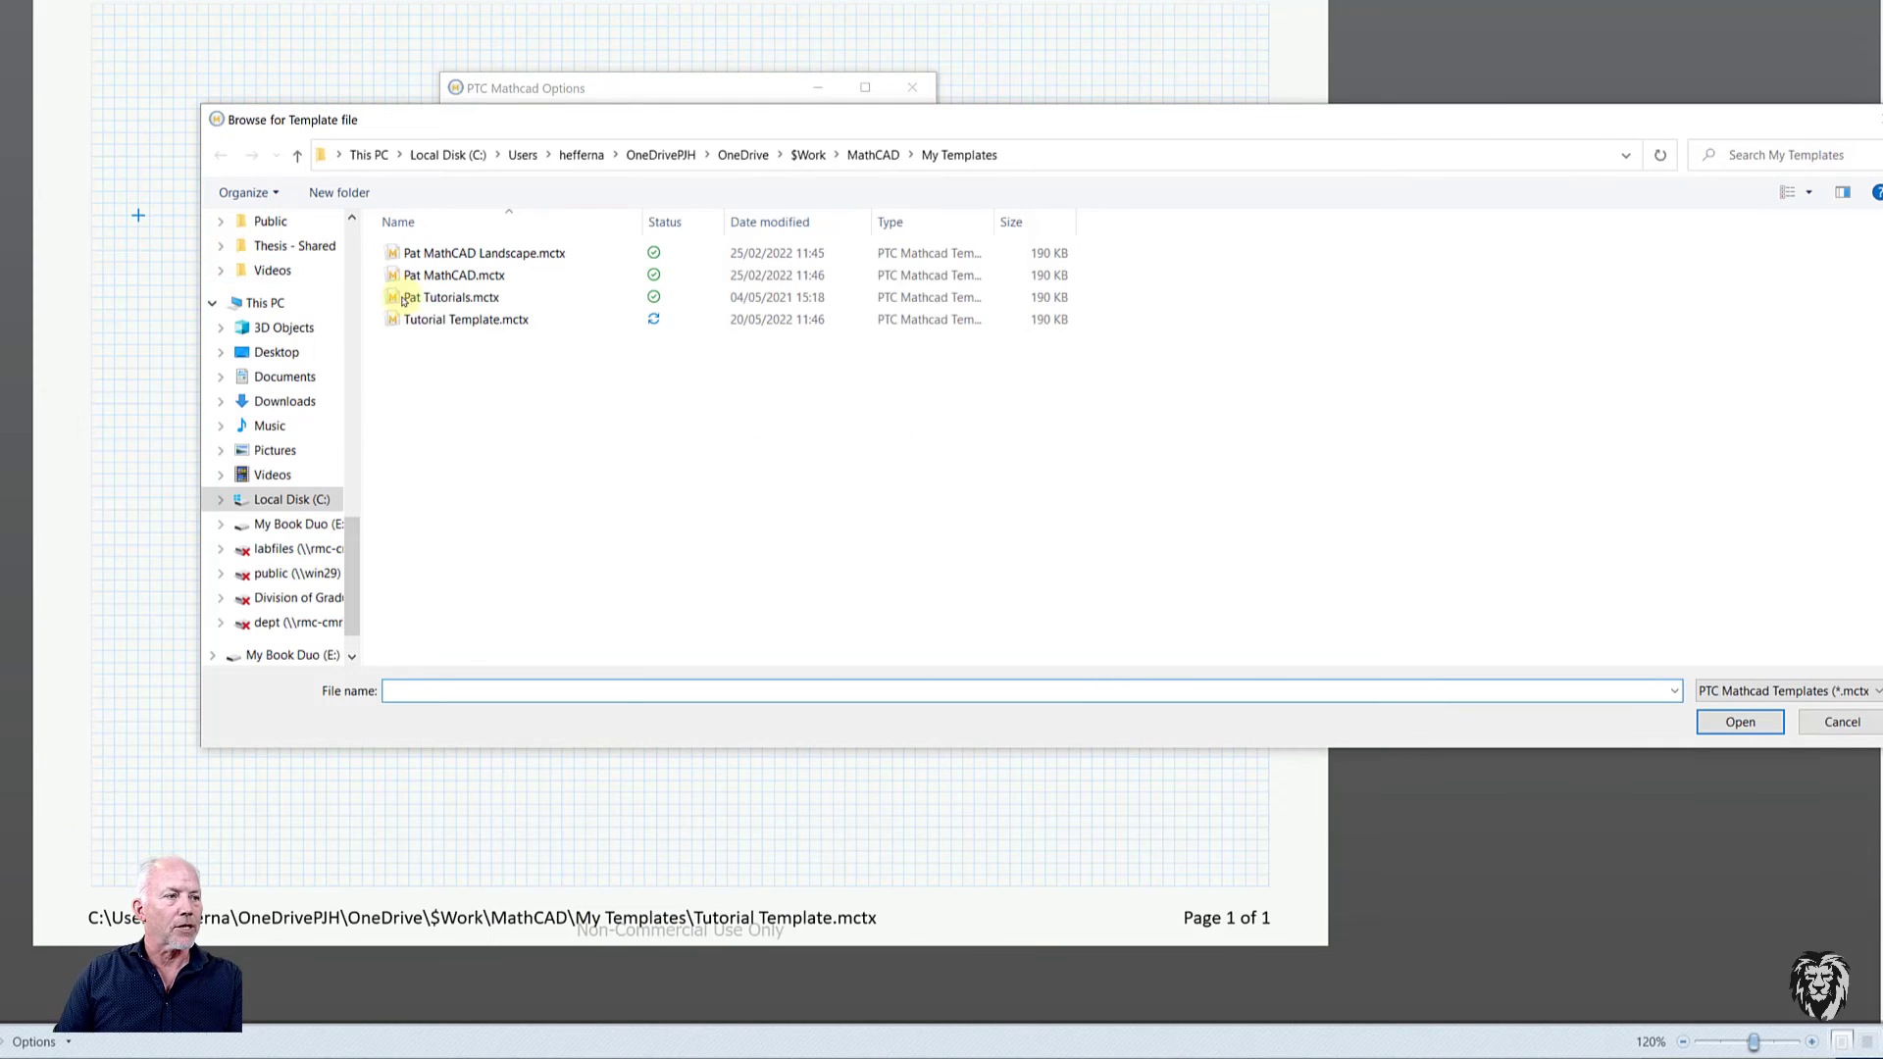
{"action": "left_click", "coordinate": [1844, 725]}
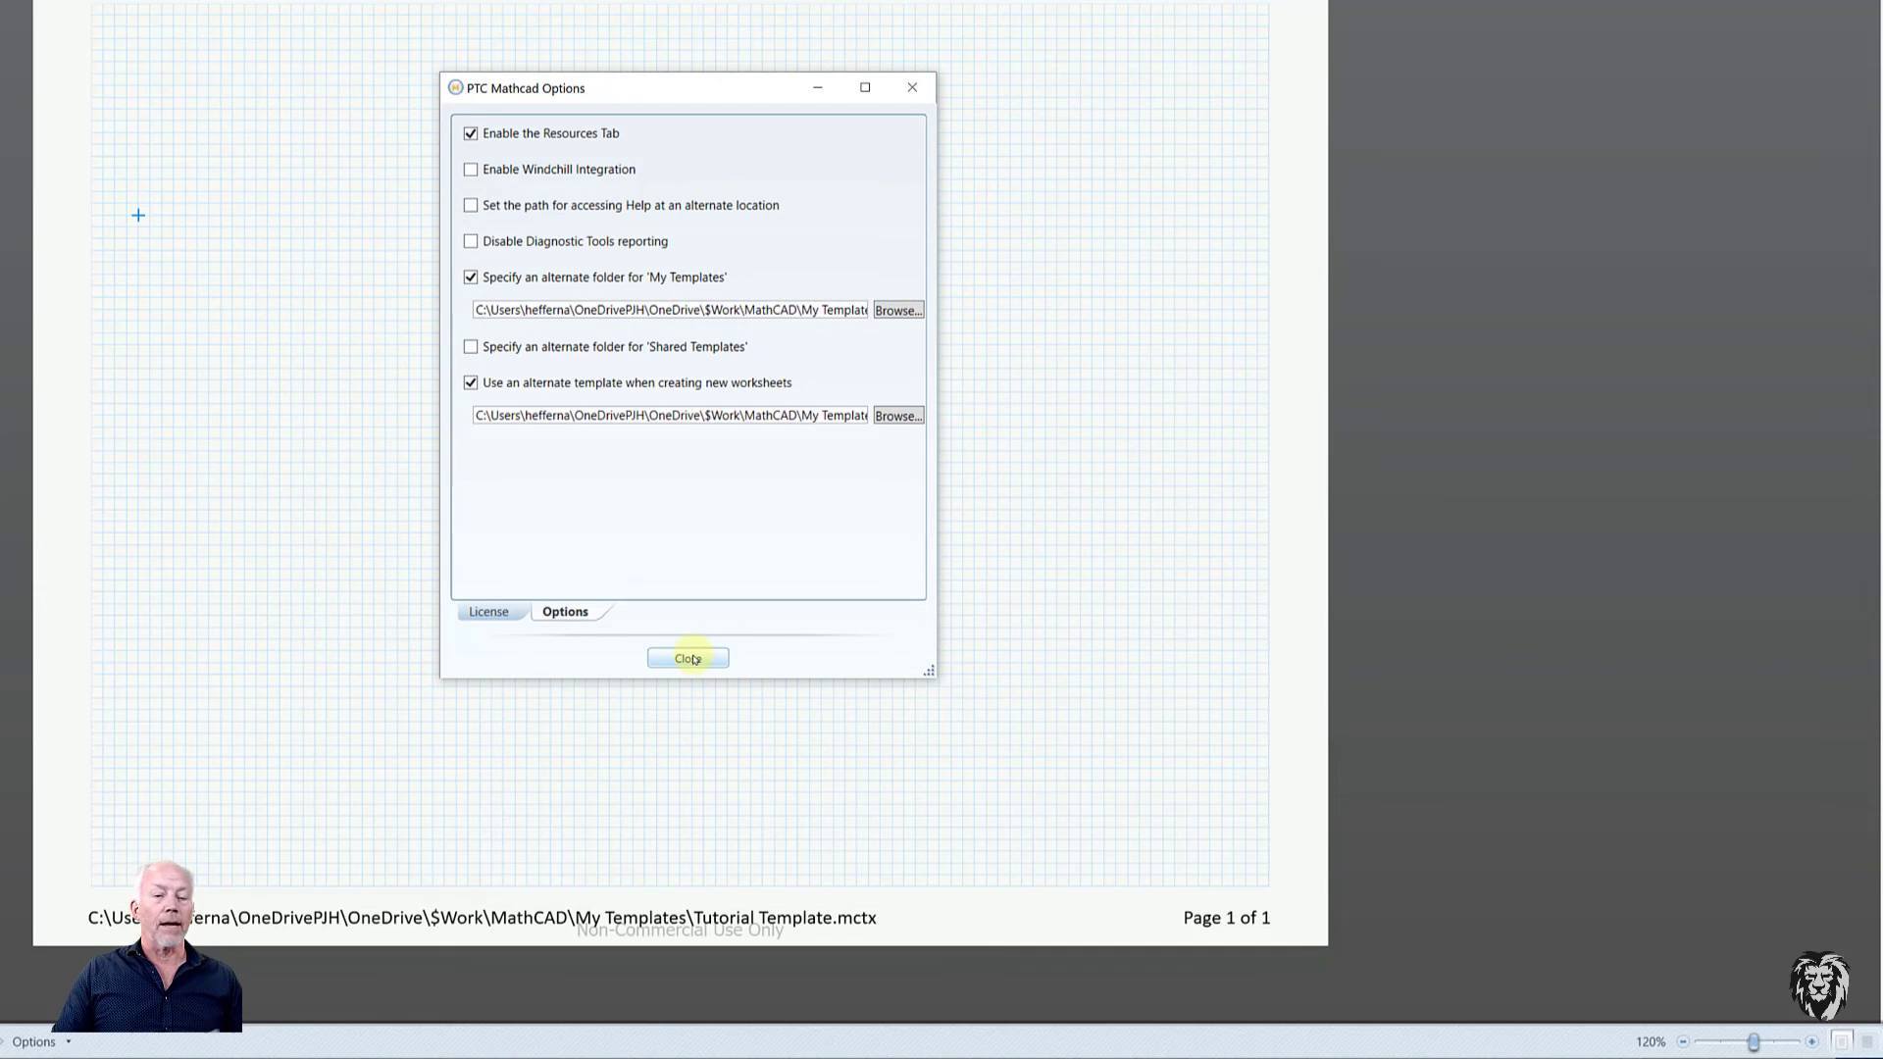
{"action": "left_click", "coordinate": [696, 659]}
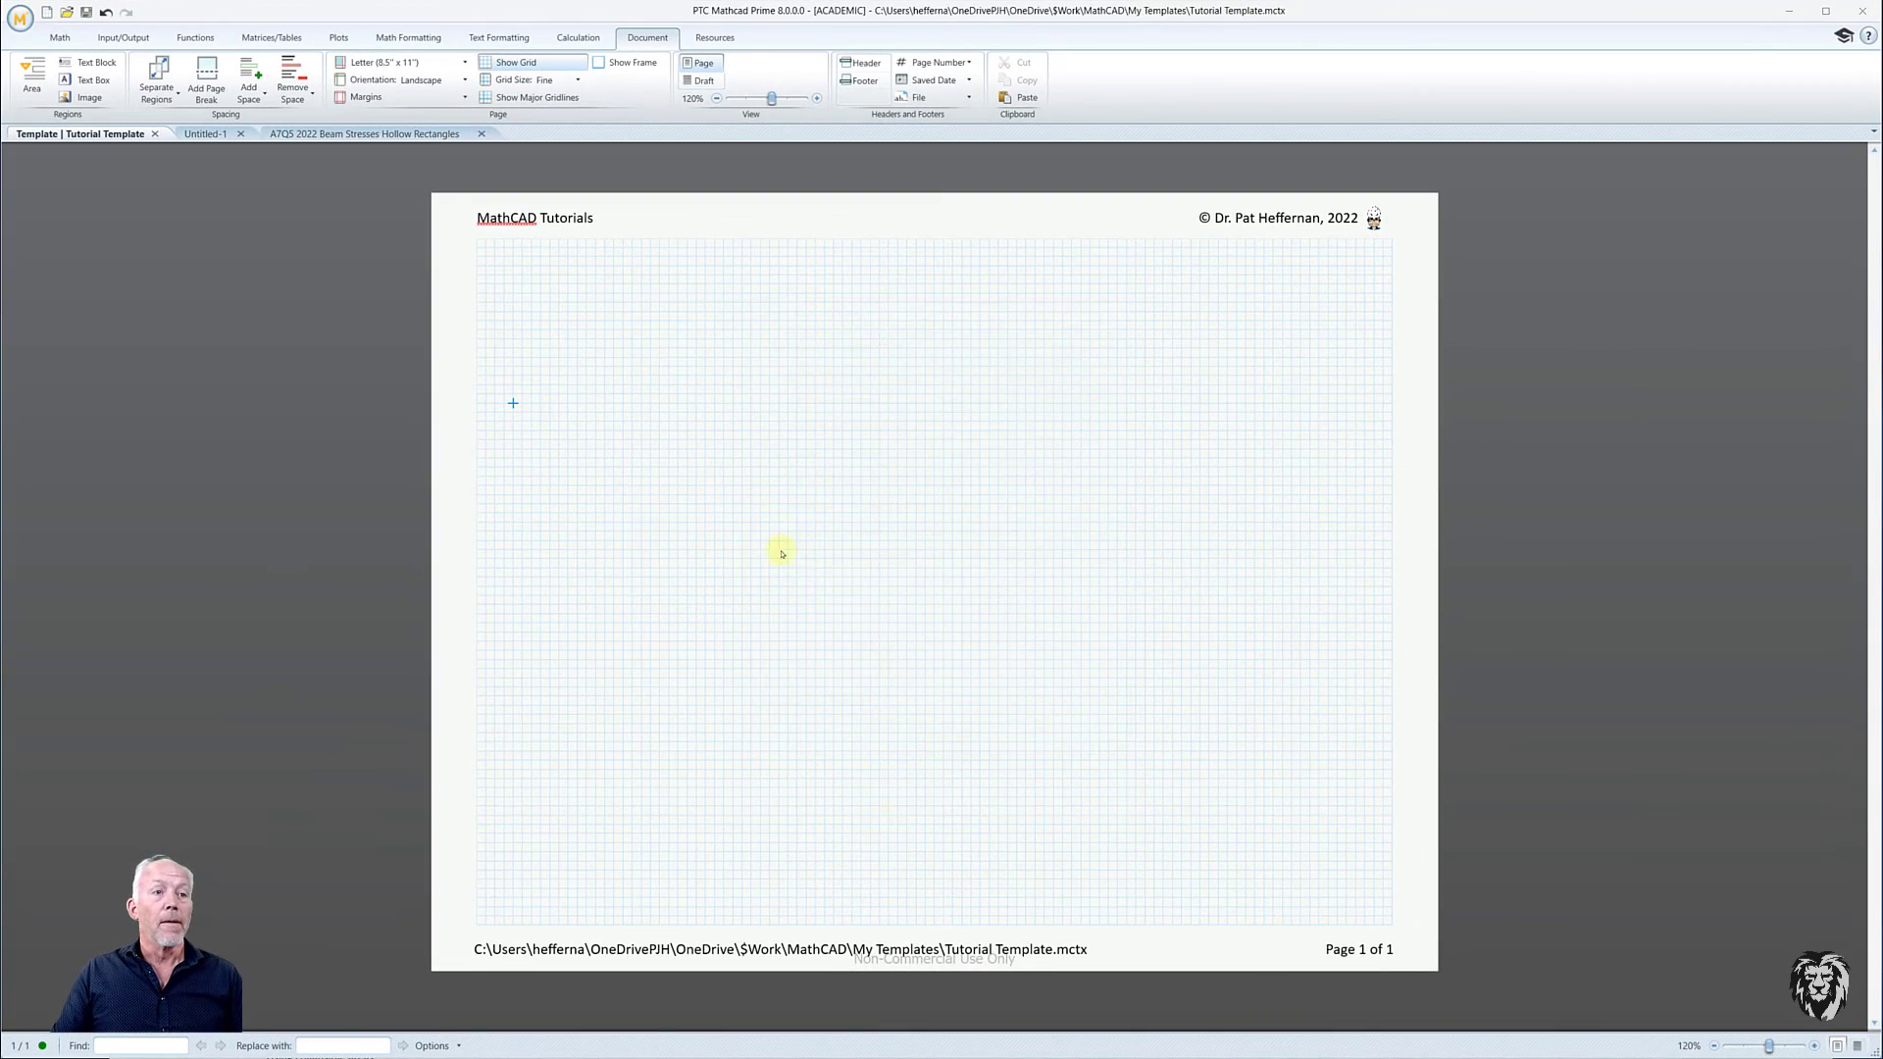